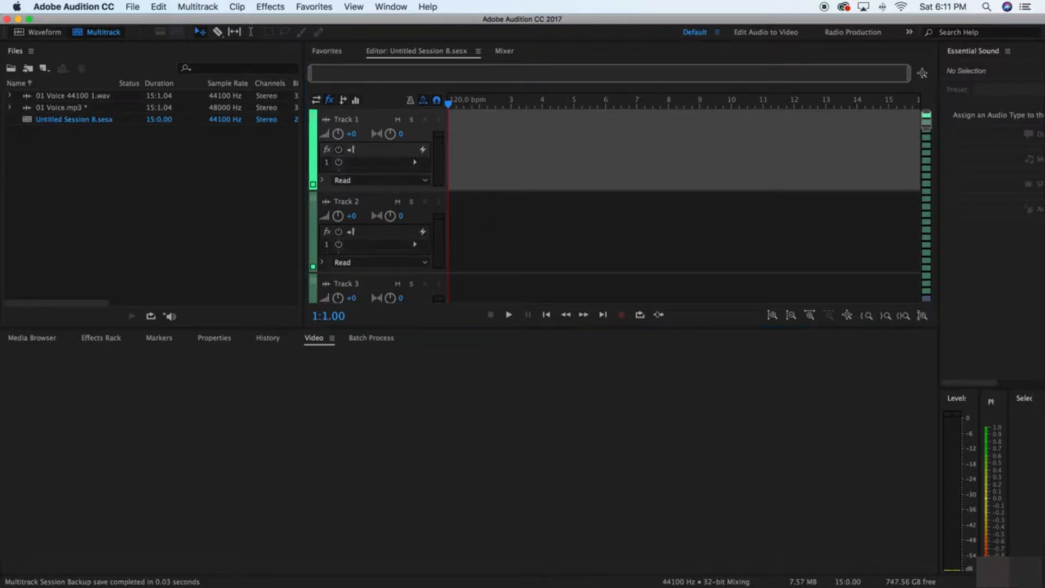
Place a conformed copy of 01 Voice.mp3 at the start of Track 1 and 02 Cinema Background on Track 2, previewing the mix
{"action": "left_click_drag", "start_coordinate": [559, 309], "coordinate": [451, 172]}
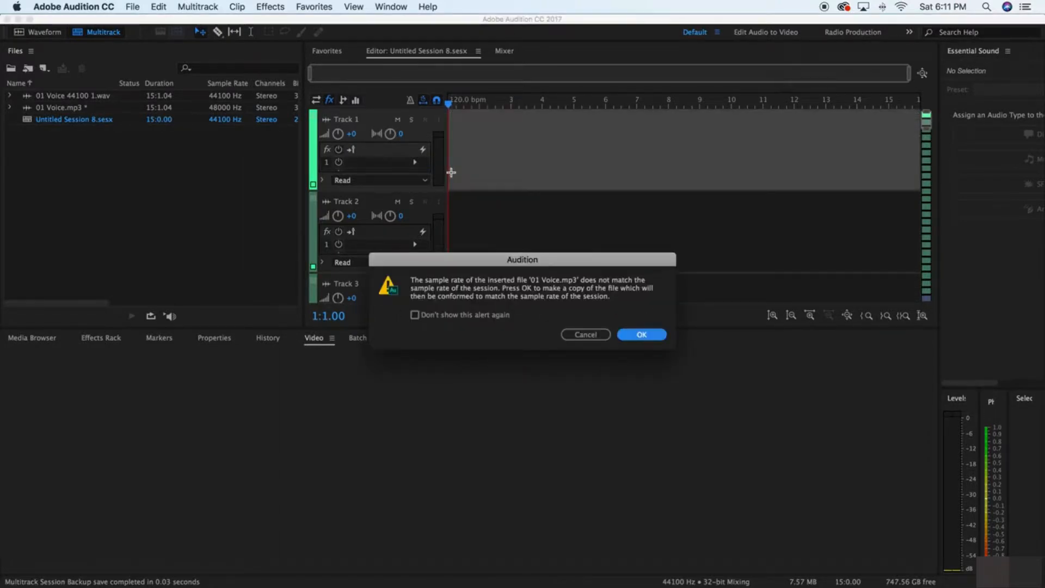
{"action": "left_click", "coordinate": [647, 335]}
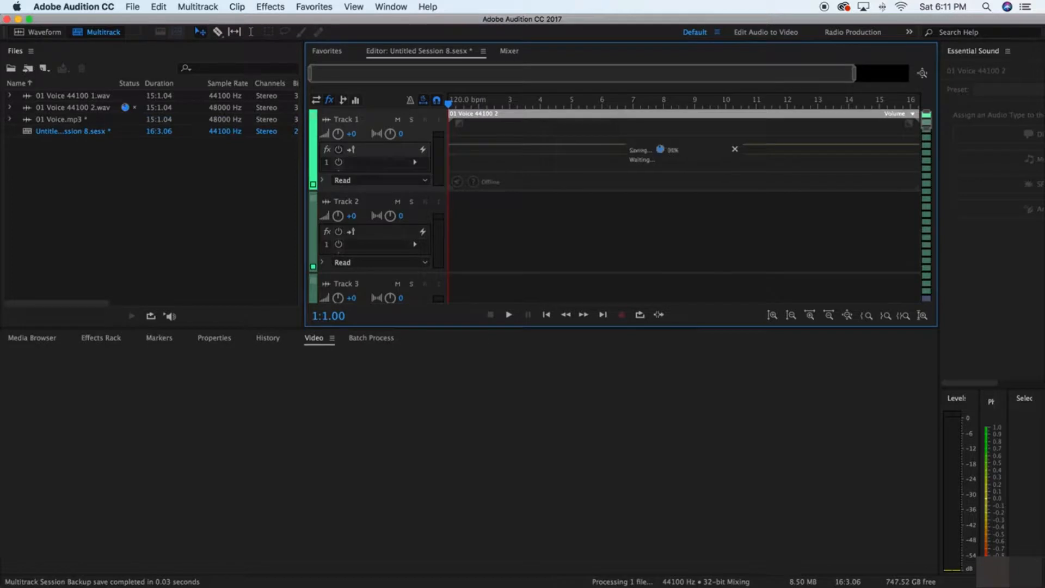
{"action": "left_click_drag", "start_coordinate": [326, 294], "coordinate": [457, 268]}
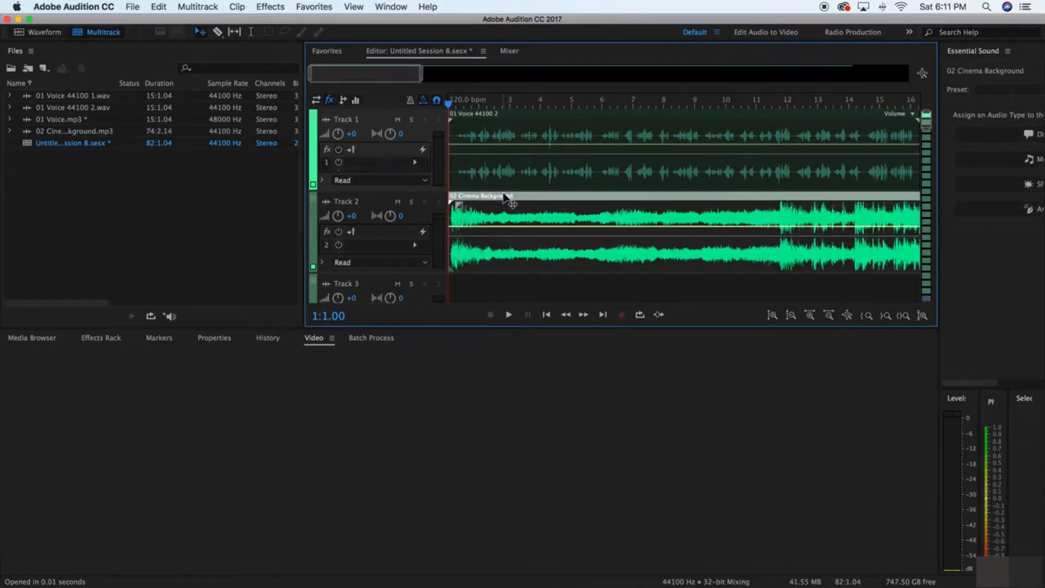
{"action": "left_click", "coordinate": [510, 316]}
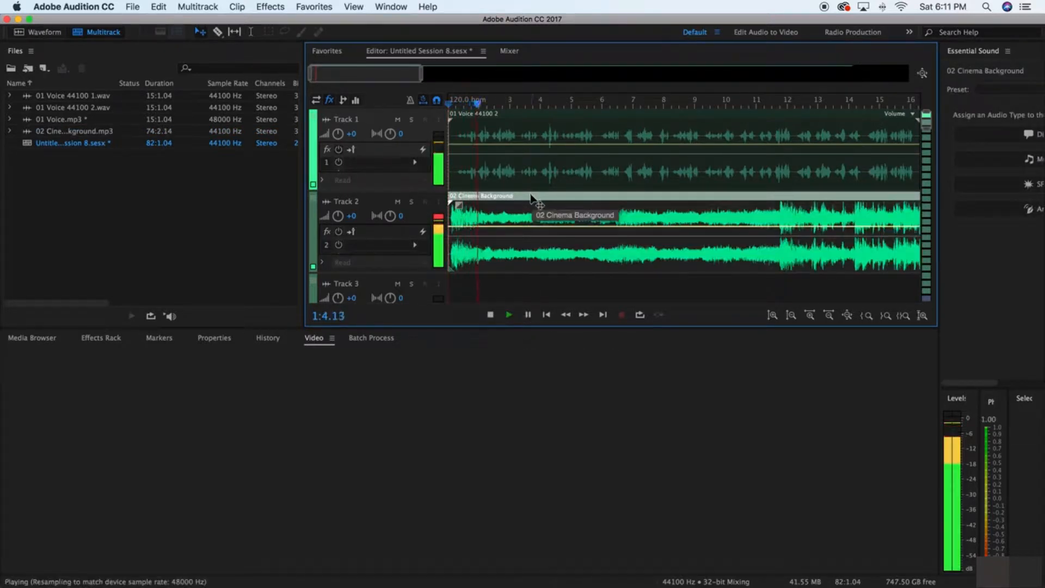
{"action": "key", "text": "space"}
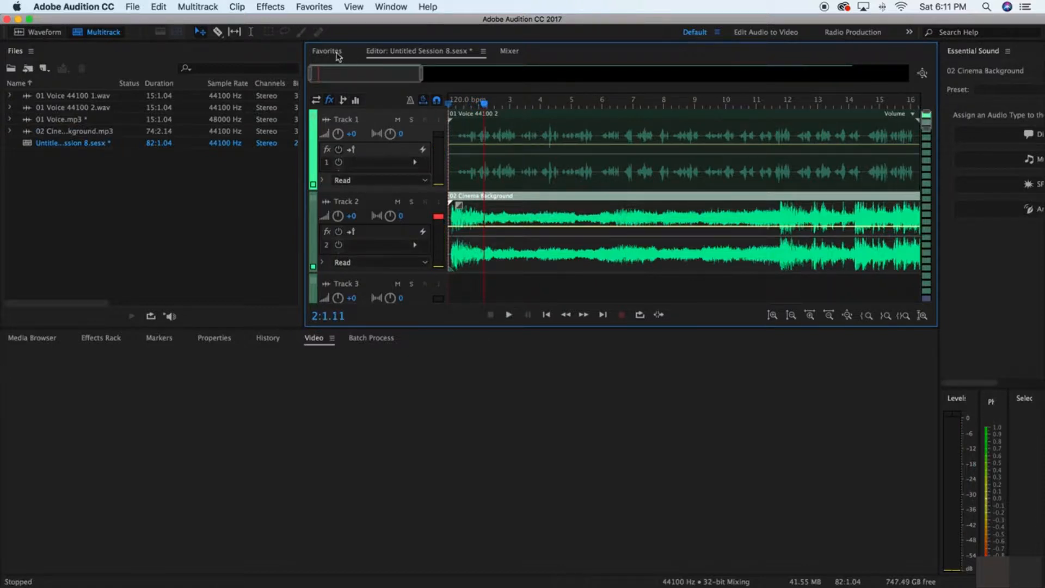
Reverse the Track 1 voice clip in its waveform editor and return to the multitrack session
{"action": "left_click", "coordinate": [461, 133]}
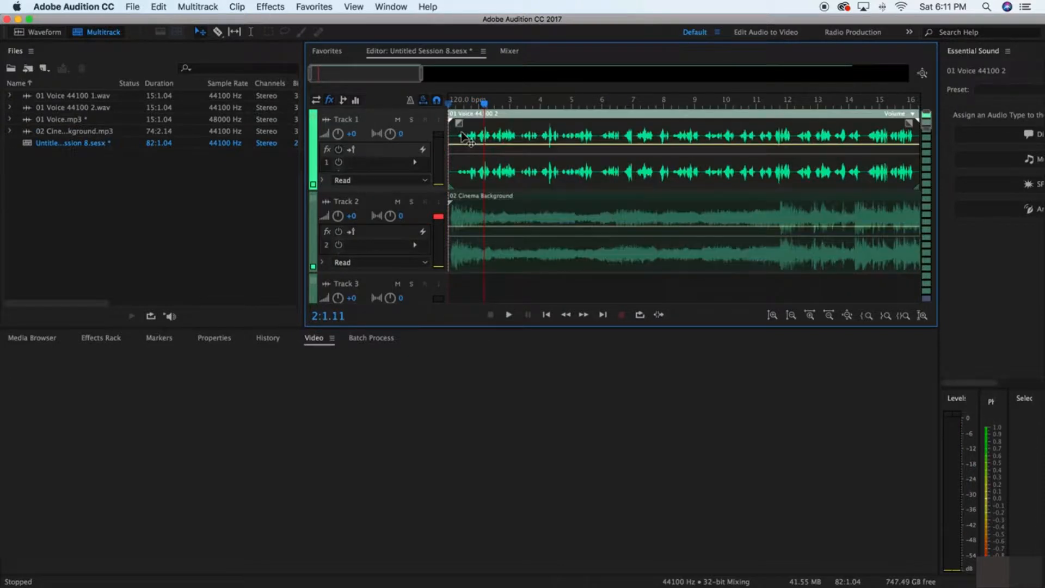
{"action": "left_click", "coordinate": [276, 7]}
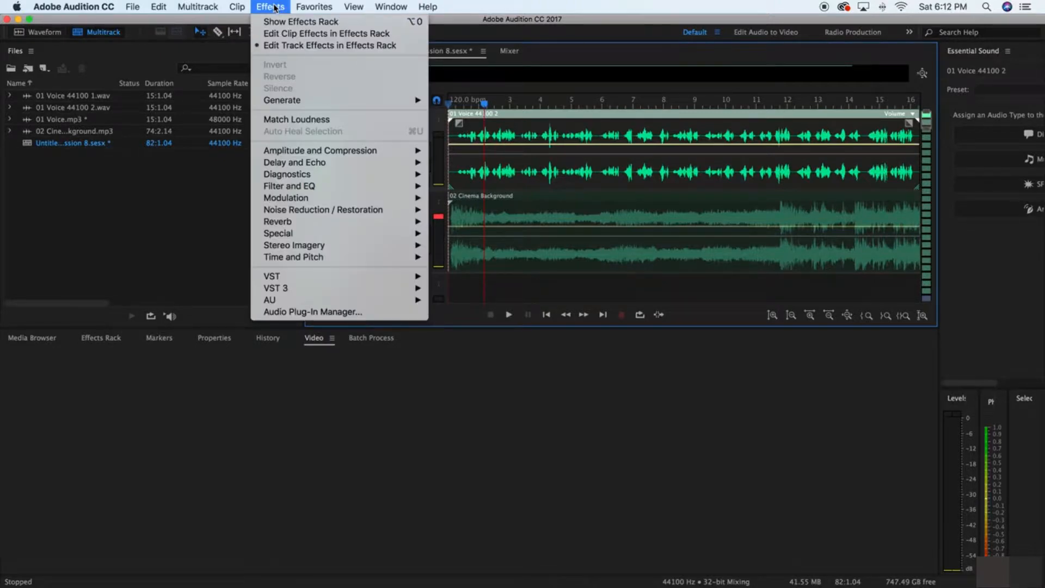
{"action": "left_click", "coordinate": [543, 144]}
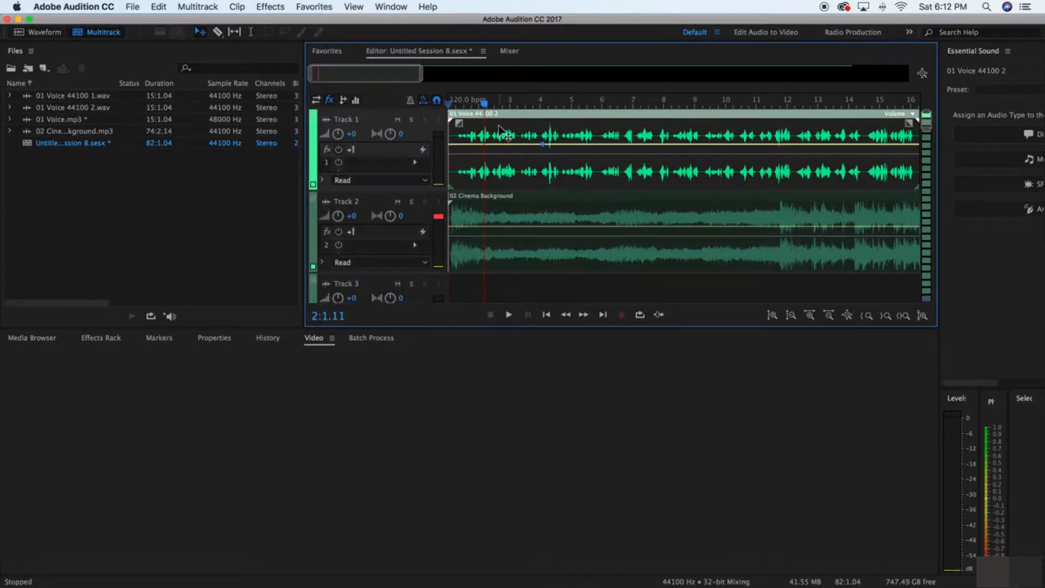
{"action": "double_click", "coordinate": [499, 131]}
{"action": "left_click", "coordinate": [259, 4]}
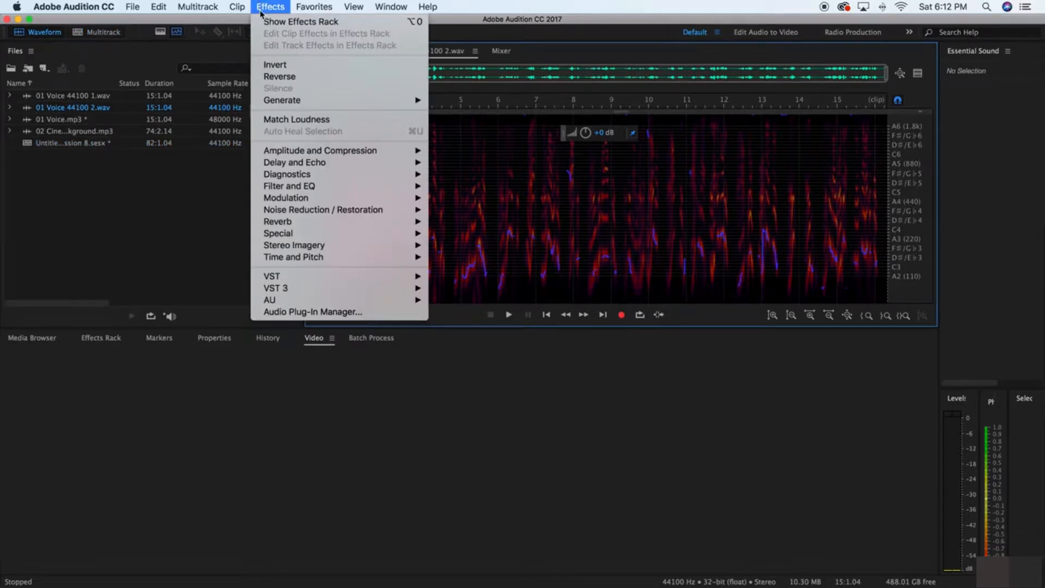
{"action": "left_click", "coordinate": [293, 79]}
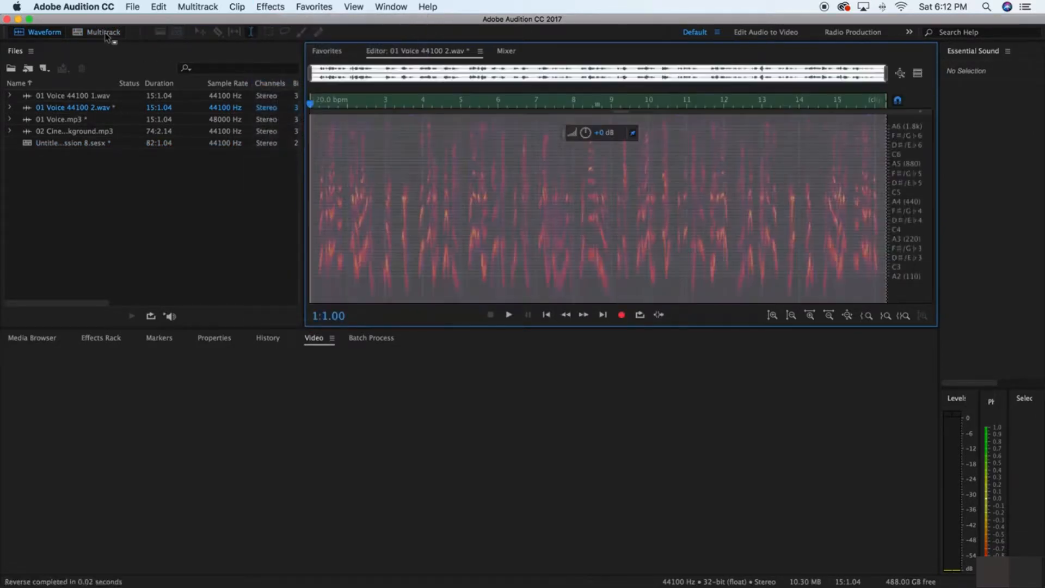
{"action": "left_click", "coordinate": [103, 32]}
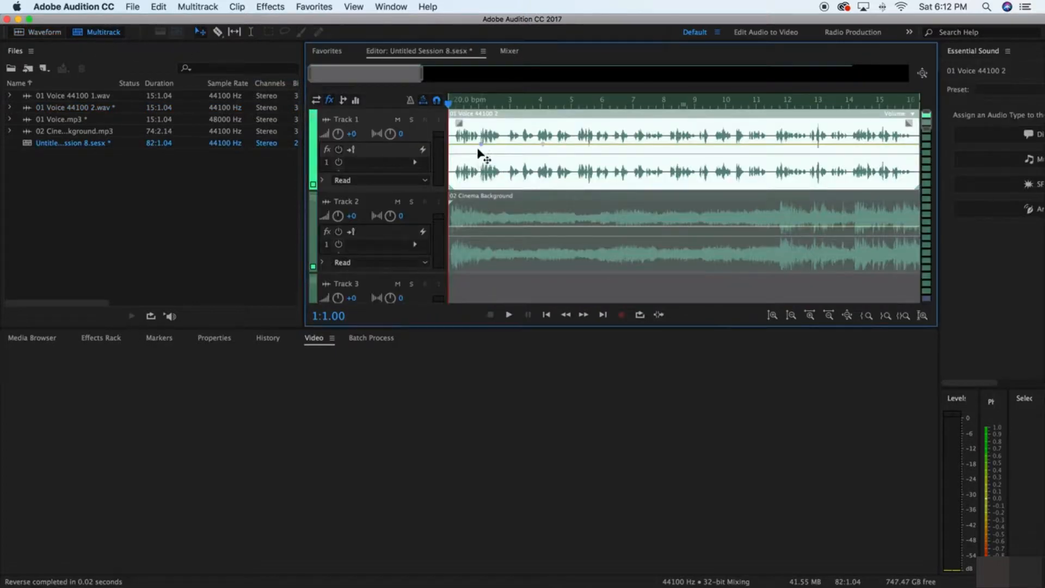
Play the session from its start to hear the reversed voice together with the background music
{"action": "key", "text": "space"}
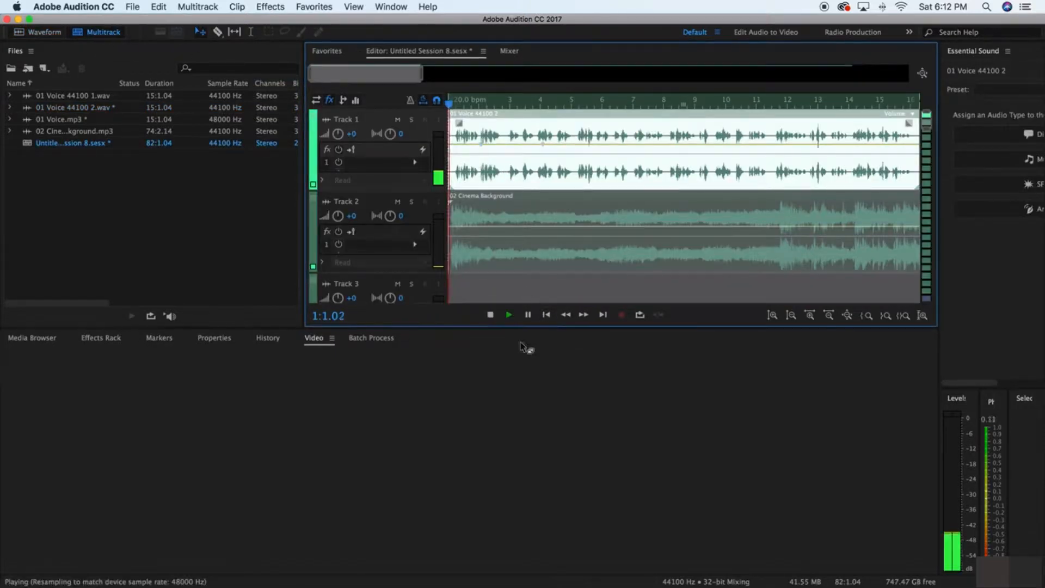
{"action": "left_click", "coordinate": [504, 440]}
{"action": "left_click", "coordinate": [494, 279]}
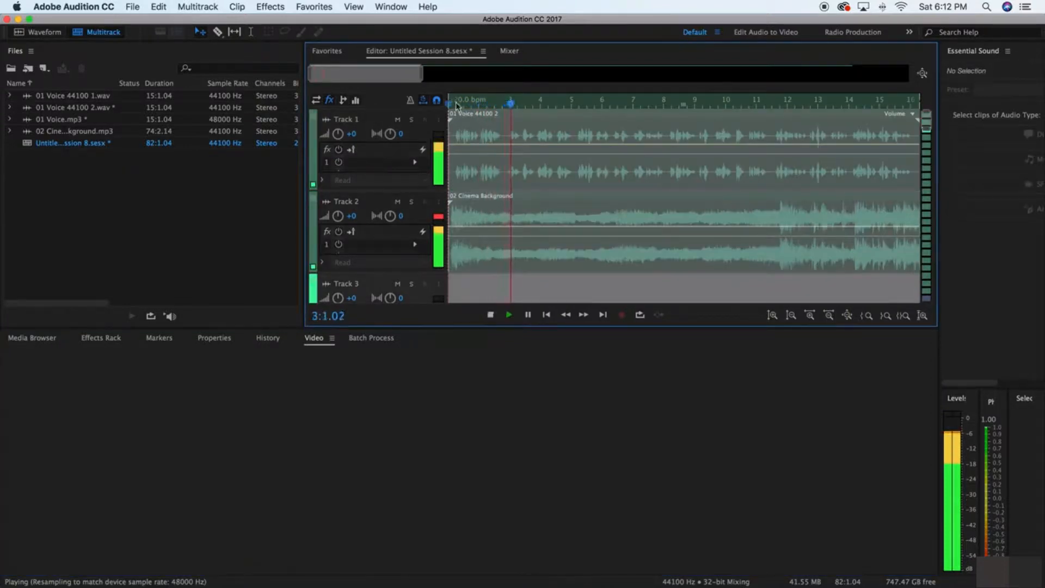
{"action": "left_click_drag", "start_coordinate": [509, 102], "coordinate": [924, 102]}
{"action": "left_click", "coordinate": [773, 184]}
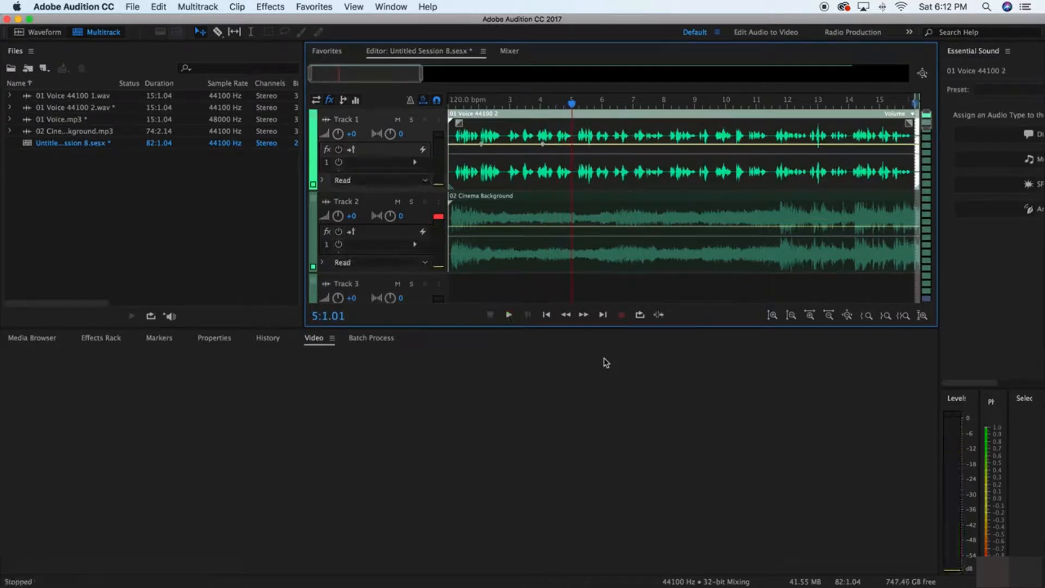
{"action": "left_click", "coordinate": [545, 315]}
{"action": "key", "text": "space"}
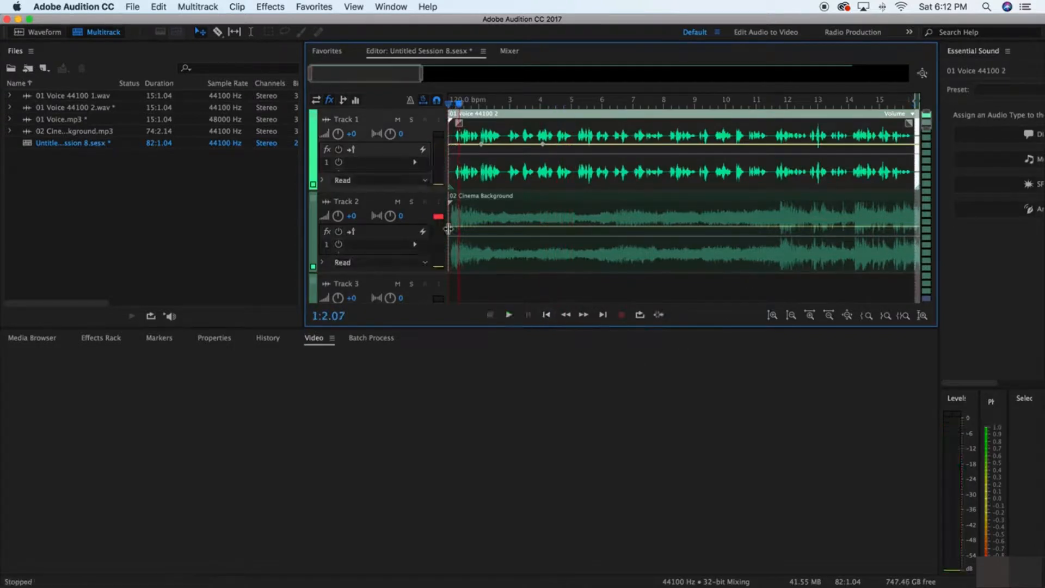
Mute Tracks 1 and 2 and trim the start of the 02 Cinema Background clip to the playhead at 11:3.15
{"action": "scroll", "coordinate": [636, 157], "scroll_direction": "down", "scroll_amount": 3}
{"action": "scroll", "coordinate": [577, 203], "scroll_direction": "up", "scroll_amount": 3}
{"action": "left_click", "coordinate": [397, 119]}
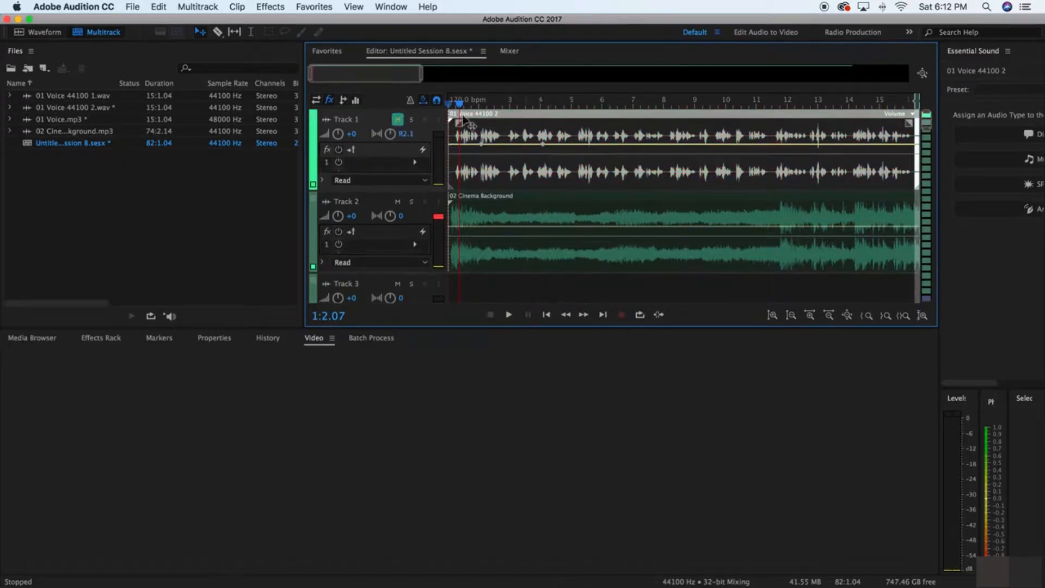
{"action": "left_click_drag", "start_coordinate": [459, 104], "coordinate": [779, 139]}
{"action": "left_click", "coordinate": [397, 201]}
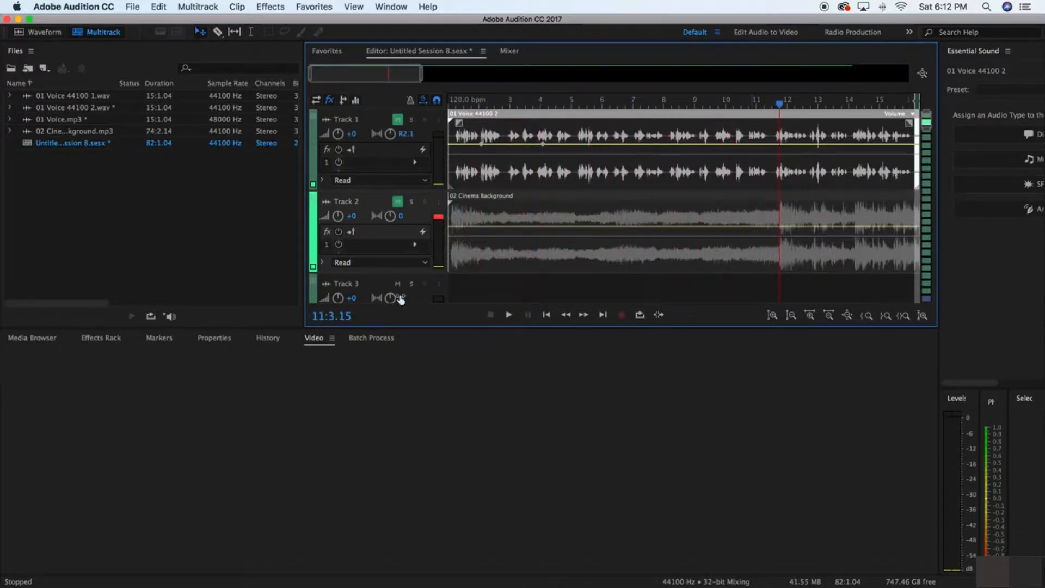
{"action": "left_click", "coordinate": [451, 220]}
{"action": "left_click_drag", "start_coordinate": [452, 220], "coordinate": [783, 228]}
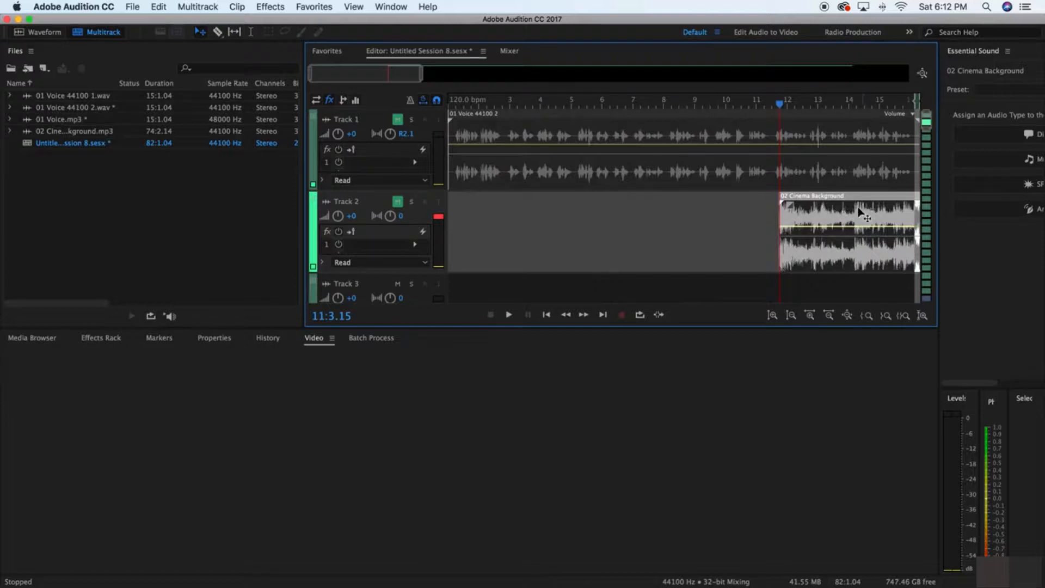
Unmute Track 2 and play the trimmed background clip from its new start, with the timeline showing more of the clip
{"action": "key", "text": "space"}
{"action": "key", "text": "space"}
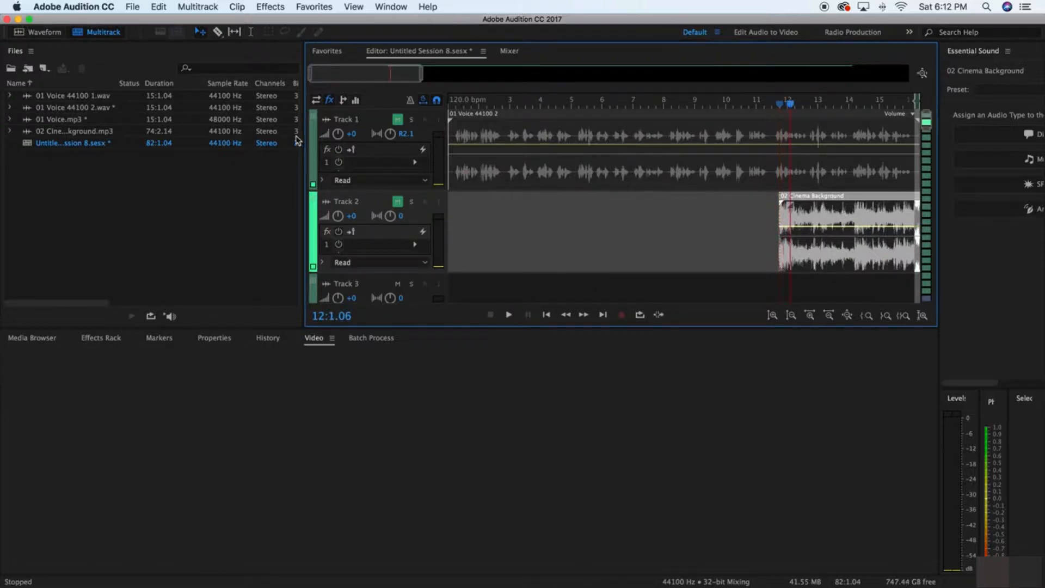
{"action": "left_click_drag", "start_coordinate": [793, 107], "coordinate": [777, 106]}
{"action": "left_click", "coordinate": [399, 204]}
{"action": "key", "text": "space"}
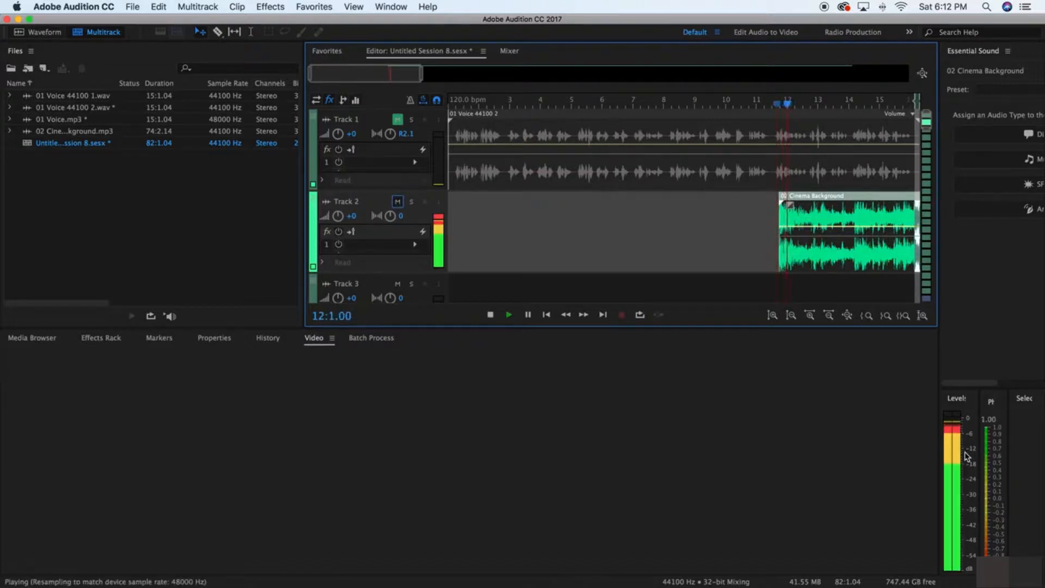
{"action": "left_click_drag", "start_coordinate": [421, 73], "coordinate": [823, 77]}
{"action": "left_click", "coordinate": [737, 133]}
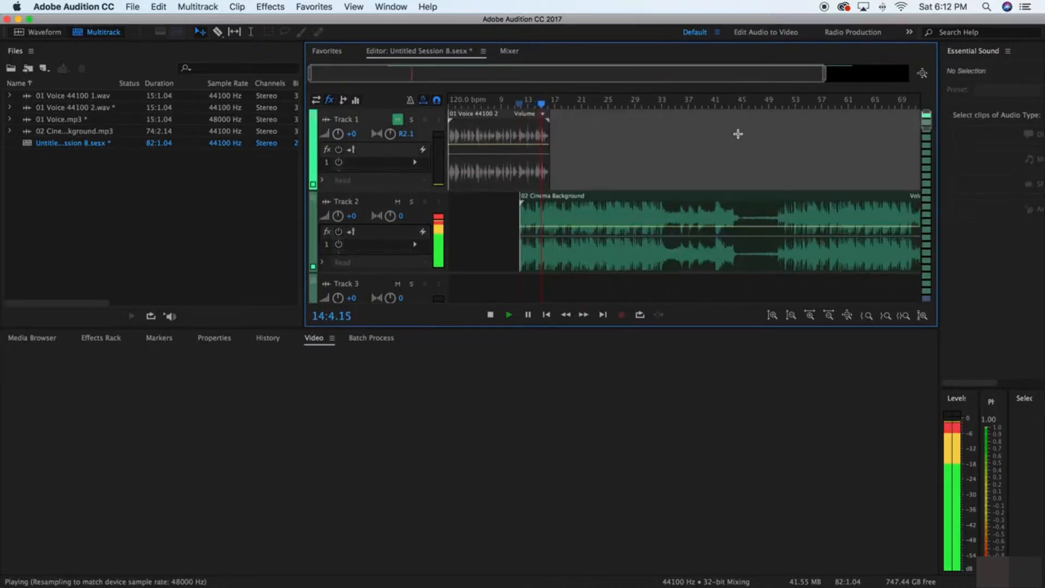
{"action": "key", "text": "space"}
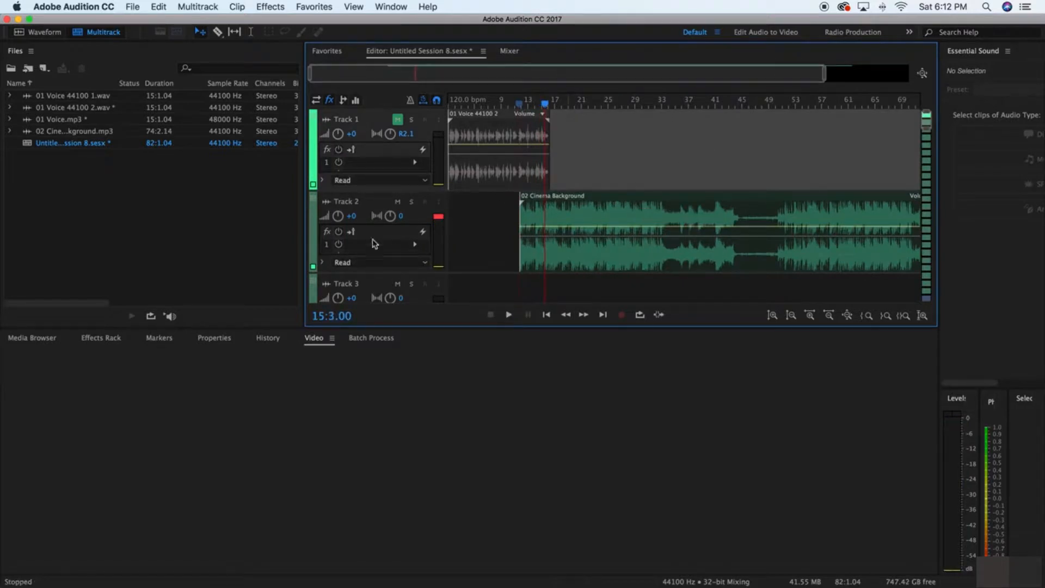
Listen to the quieter passages of the Track 2 background music around bars 36 and 45
{"action": "left_click", "coordinate": [397, 201]}
{"action": "left_click_drag", "start_coordinate": [689, 127], "coordinate": [678, 126]}
{"action": "key", "text": "space"}
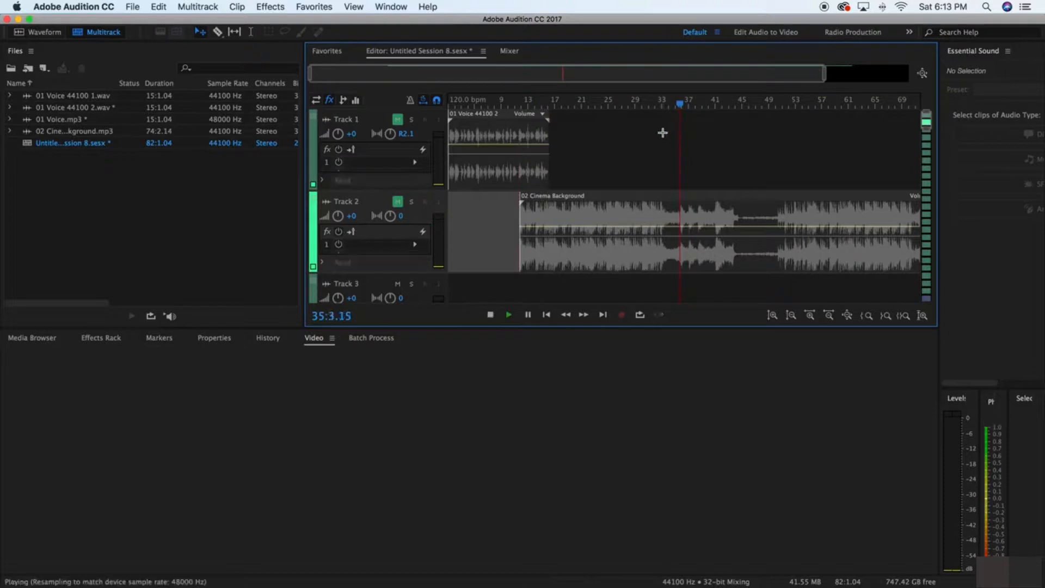
{"action": "key", "text": "space"}
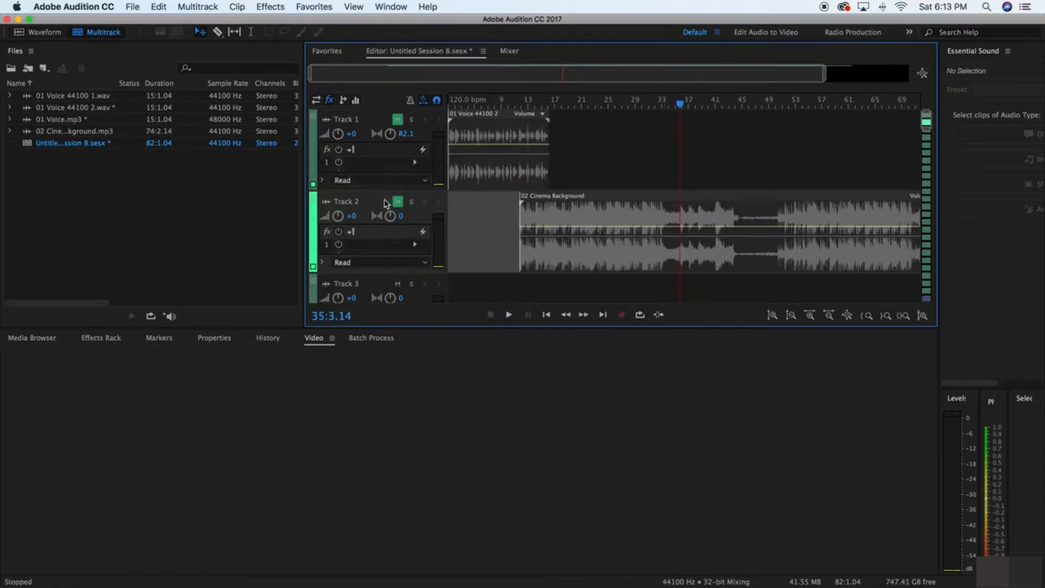
{"action": "left_click", "coordinate": [398, 202]}
{"action": "key", "text": "space"}
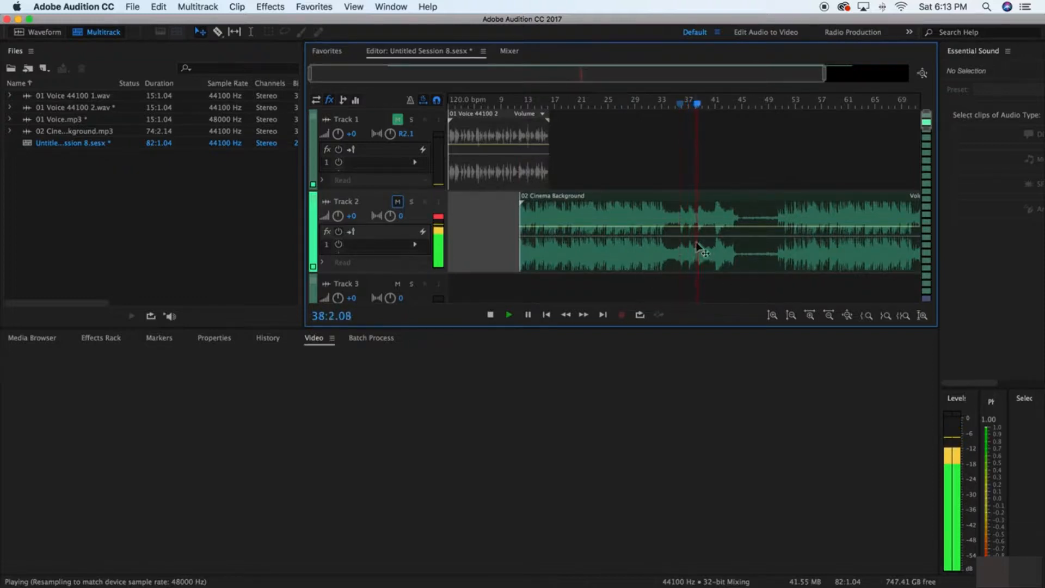
{"action": "key", "text": "space"}
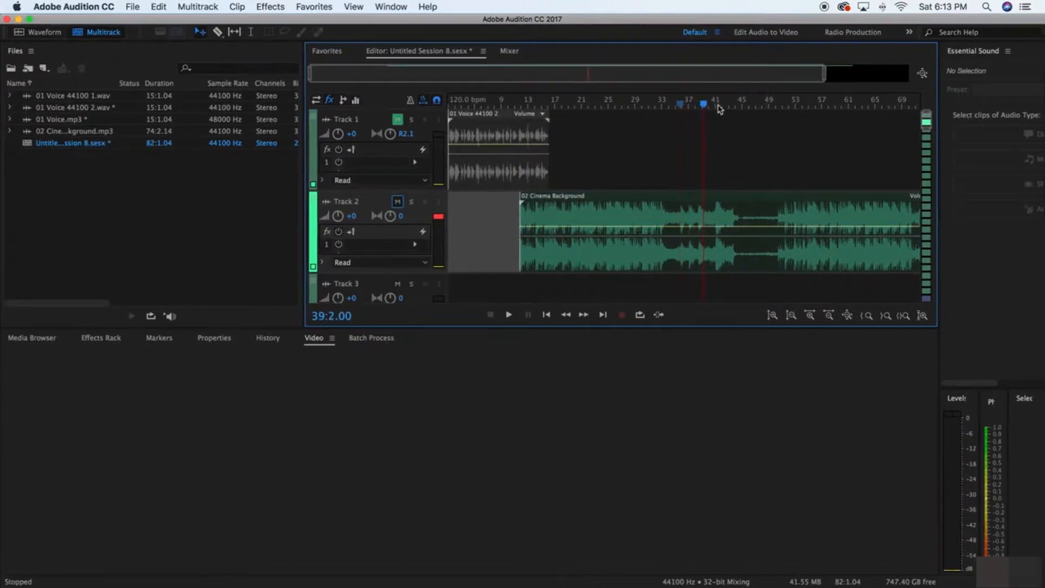
{"action": "left_click", "coordinate": [742, 107]}
{"action": "key", "text": "space"}
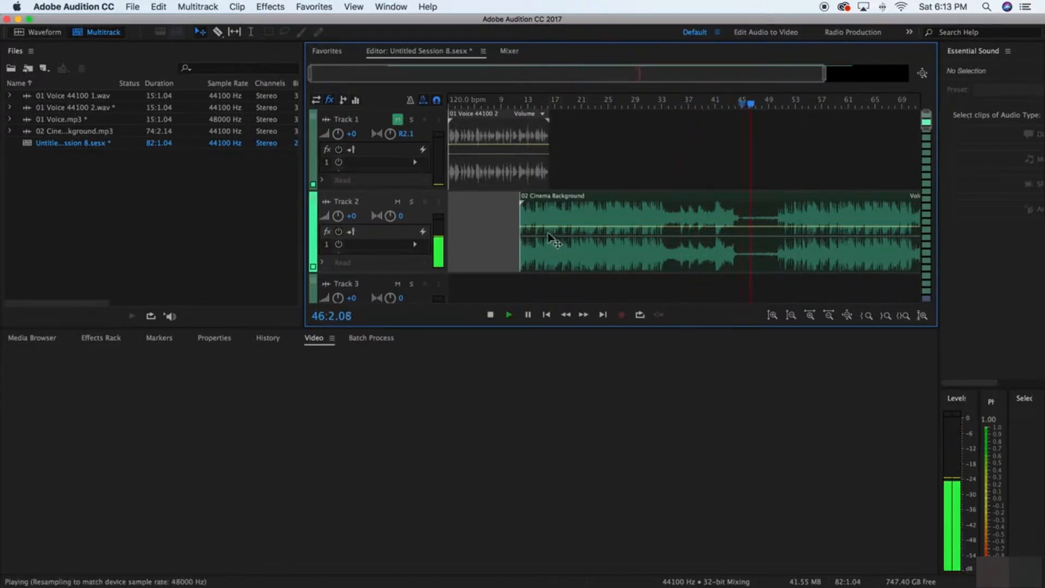
{"action": "key", "text": "space"}
Trim the start of the 02 Cinema Background clip to the quiet passage near bar 45 and move the clip to the session start
{"action": "left_click_drag", "start_coordinate": [520, 218], "coordinate": [479, 223]}
{"action": "left_click", "coordinate": [546, 314]}
{"action": "left_click", "coordinate": [546, 315]}
{"action": "left_click", "coordinate": [546, 315]}
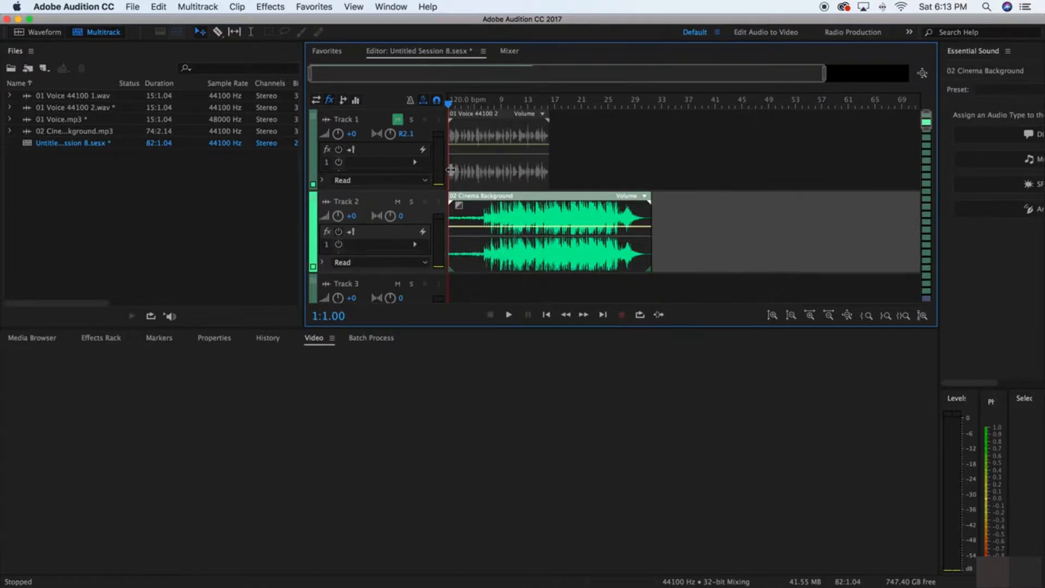
Play the repositioned background clip from the beginning and return the playhead to 1:1.00
{"action": "key", "text": "space"}
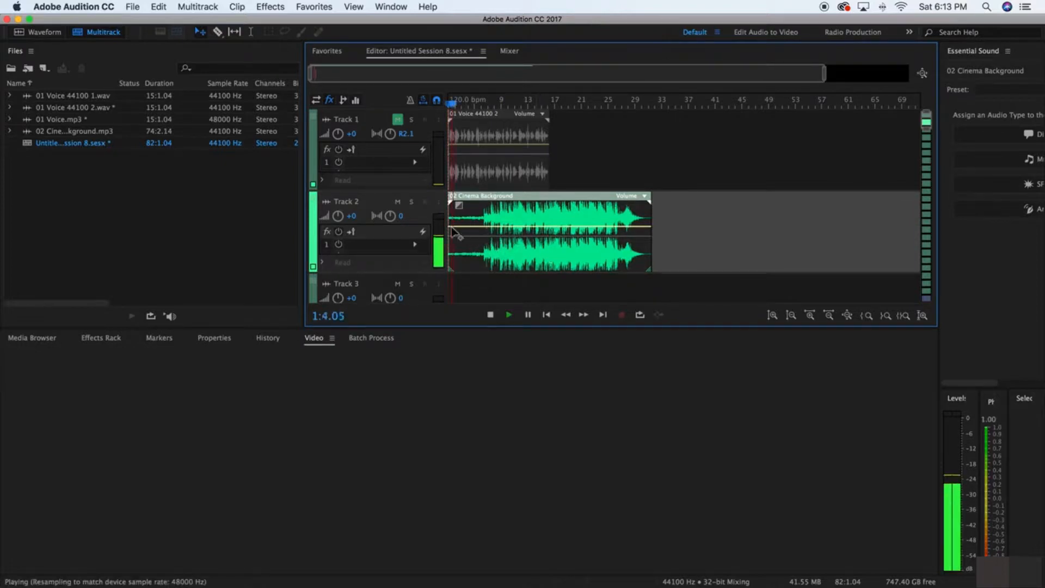
{"action": "left_click", "coordinate": [448, 103]}
{"action": "key", "text": "space"}
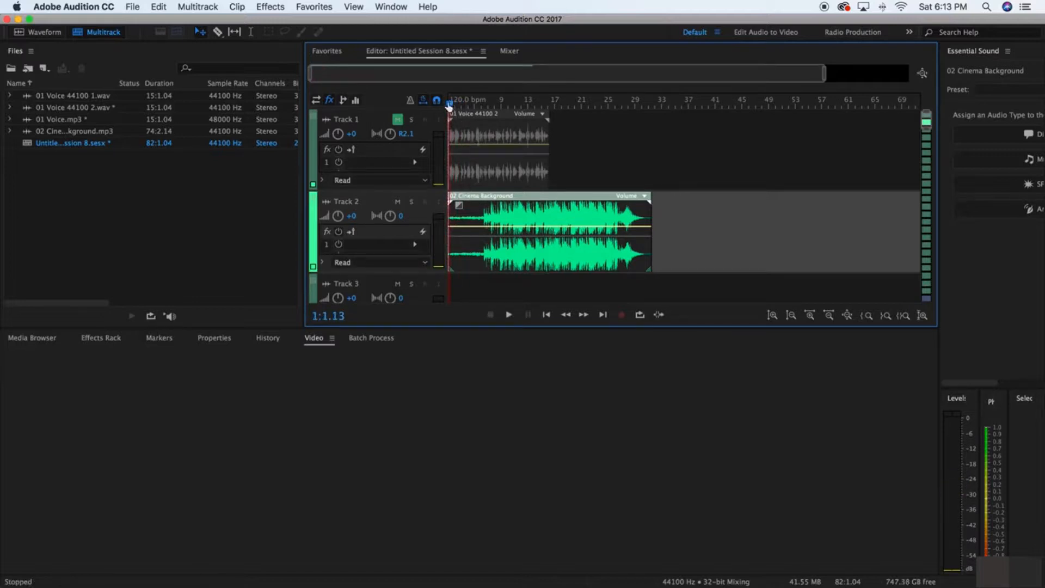
{"action": "left_click_drag", "start_coordinate": [449, 104], "coordinate": [436, 108]}
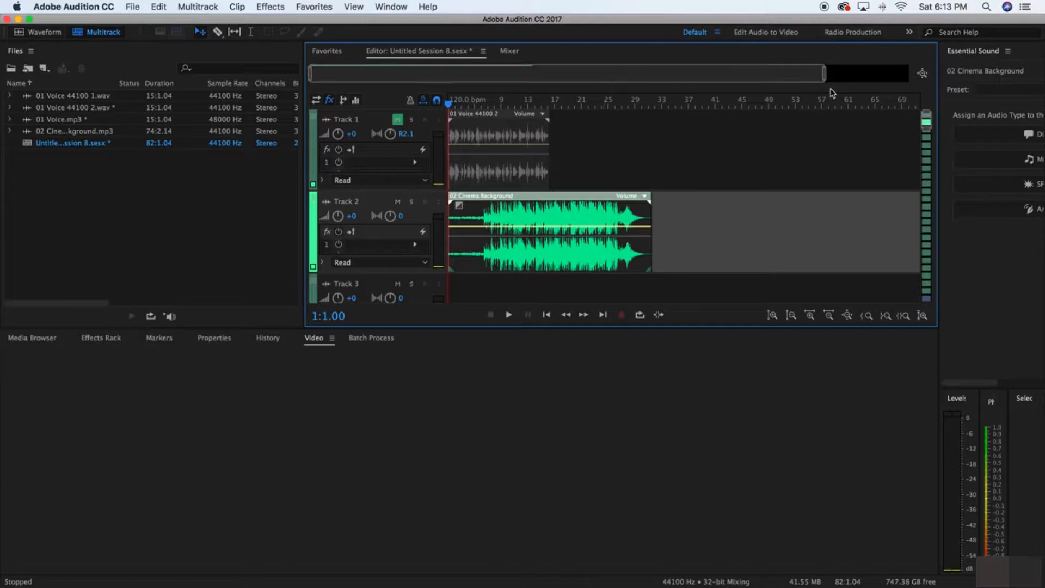
Trim the first moment of the 02 Cinema Background clip up to 1:1.05 and align its start with the session start
{"action": "left_click_drag", "start_coordinate": [829, 81], "coordinate": [601, 74]}
{"action": "scroll", "coordinate": [581, 103], "scroll_direction": "up", "scroll_amount": 5}
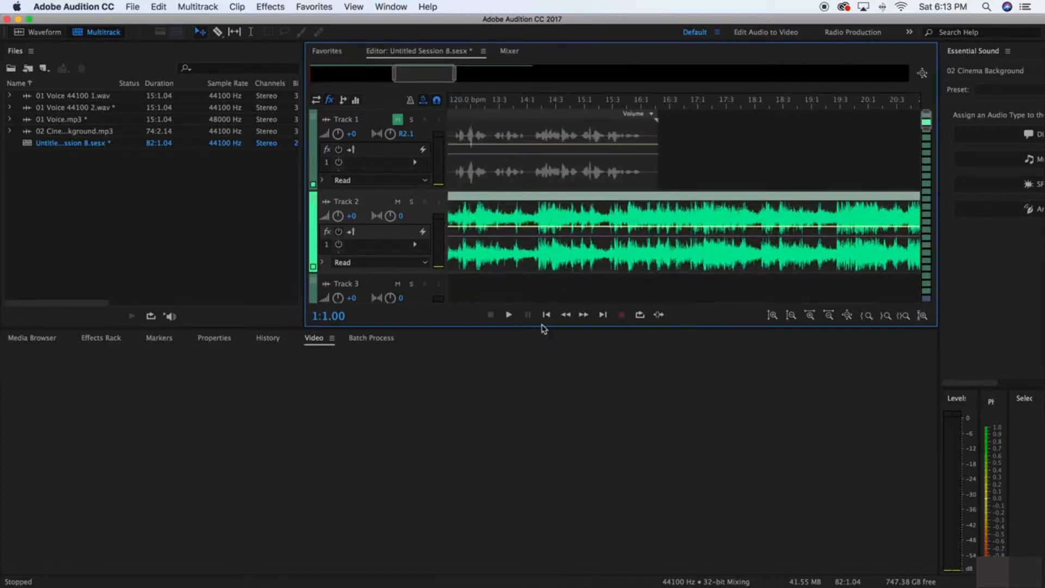
{"action": "left_click_drag", "start_coordinate": [422, 73], "coordinate": [343, 73]}
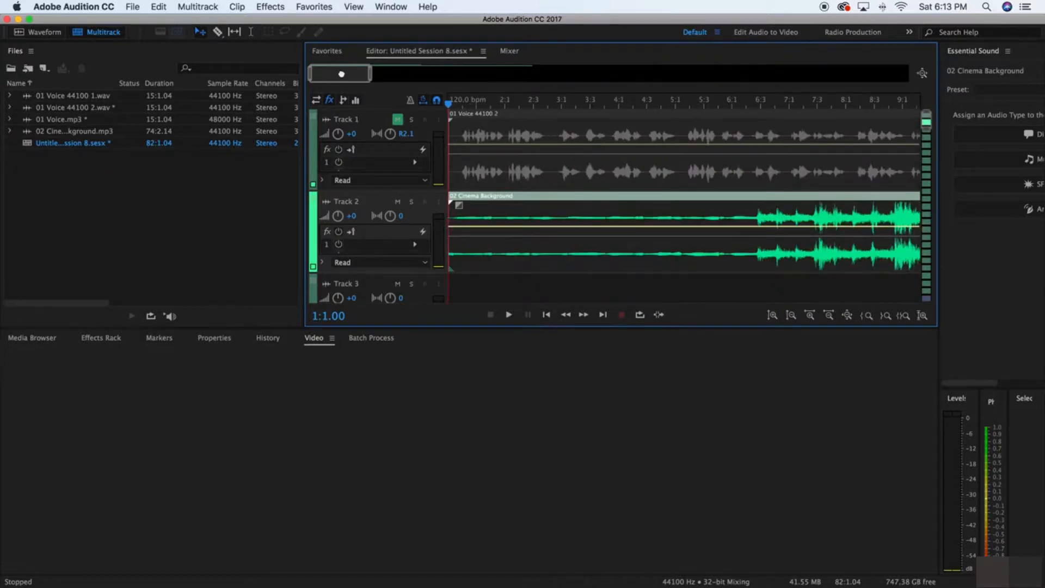
{"action": "left_click", "coordinate": [447, 217]}
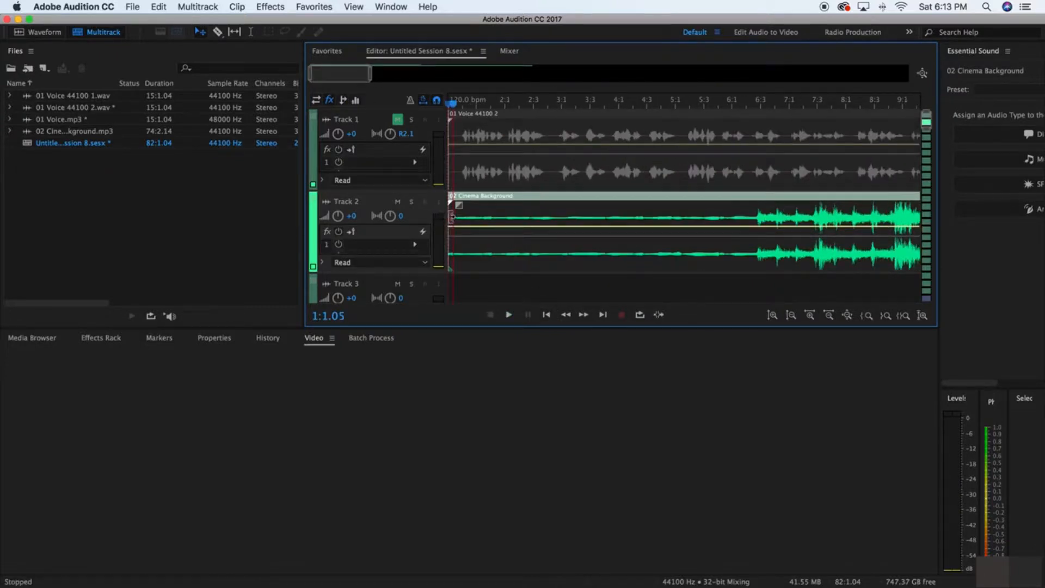
{"action": "mouse_move", "coordinate": [451, 216]}
{"action": "left_mouse_down"}
{"action": "mouse_move", "coordinate": [436, 225]}
{"action": "mouse_move", "coordinate": [445, 228]}
{"action": "left_mouse_up"}
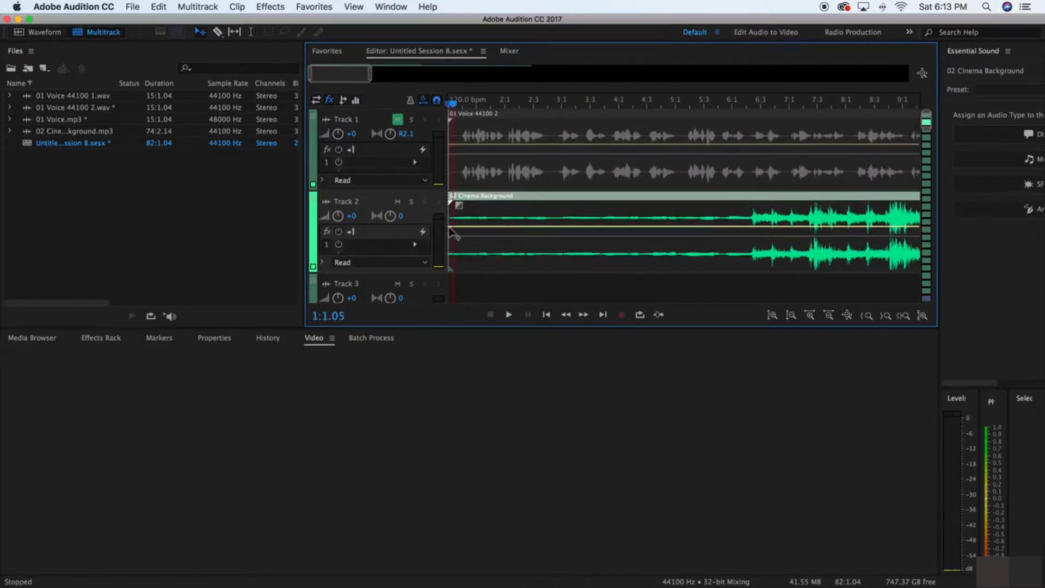
Fade in the 02 Cinema Background clip from its start to about 3:3 and play the fade from the session start
{"action": "left_click_drag", "start_coordinate": [448, 101], "coordinate": [486, 100]}
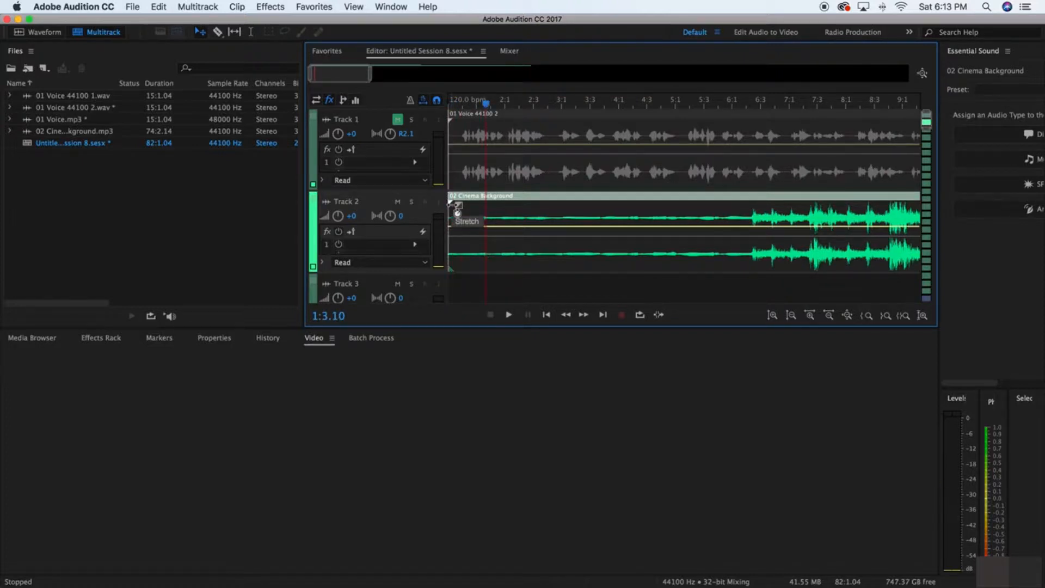
{"action": "left_click_drag", "start_coordinate": [460, 206], "coordinate": [451, 204]}
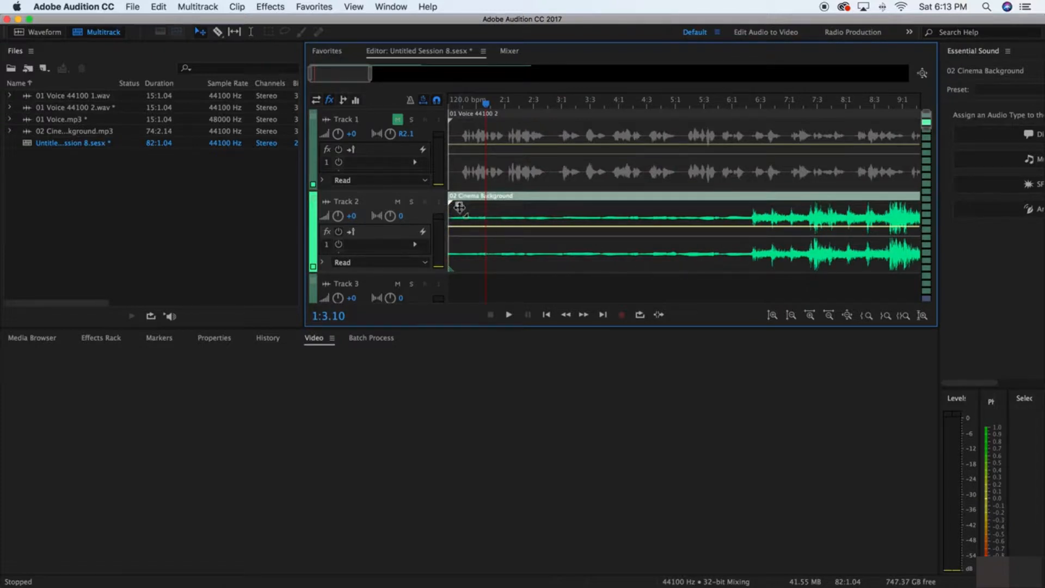
{"action": "left_click_drag", "start_coordinate": [459, 206], "coordinate": [598, 216]}
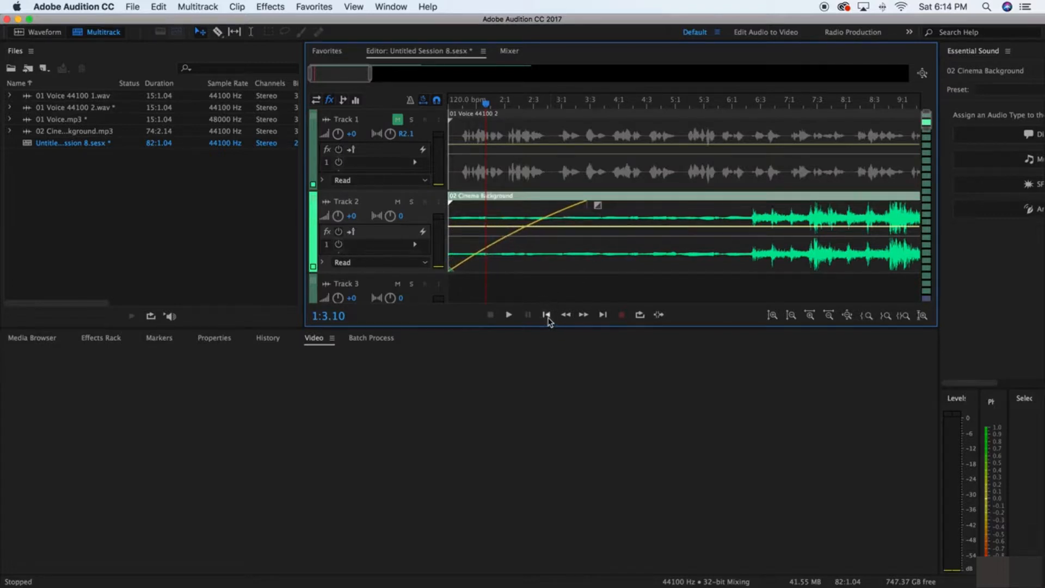
{"action": "key", "text": "space"}
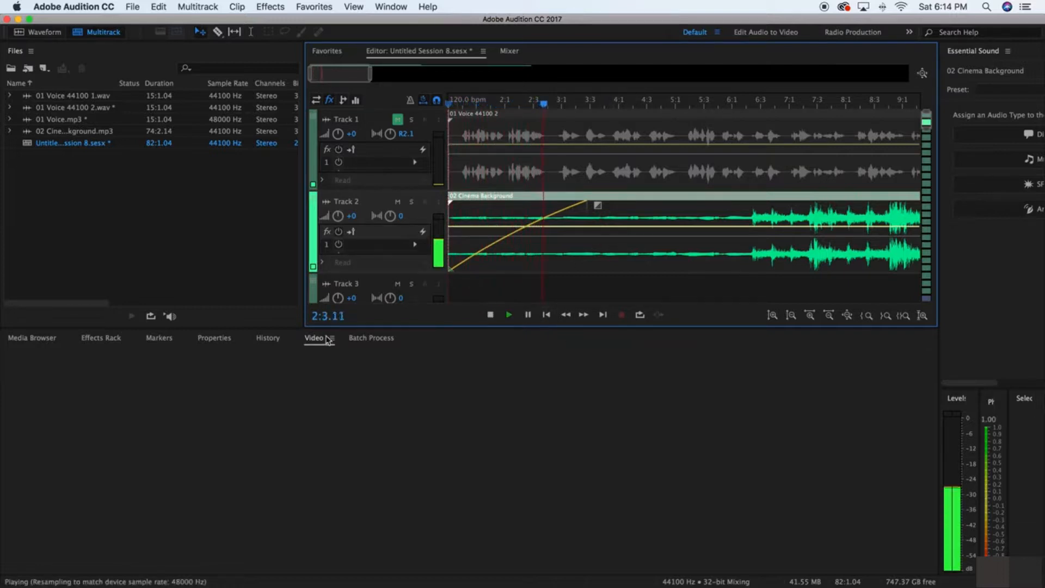
{"action": "key", "text": "space"}
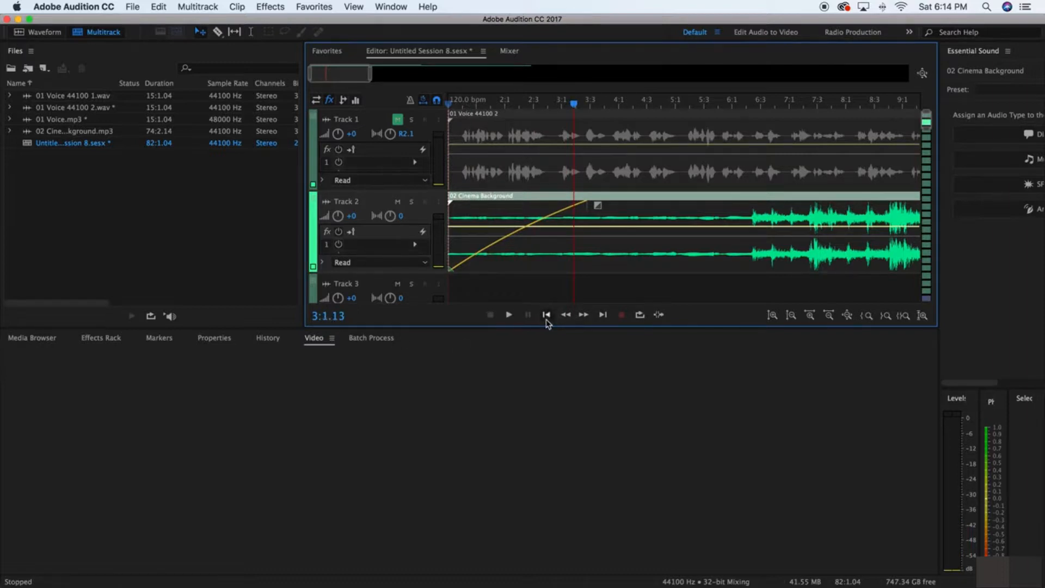
Check the end of the Track 1 voice clip against the background music and return to the session start
{"action": "left_click", "coordinate": [568, 289]}
{"action": "left_click", "coordinate": [566, 318]}
{"action": "left_click", "coordinate": [567, 318]}
{"action": "left_click", "coordinate": [603, 315]}
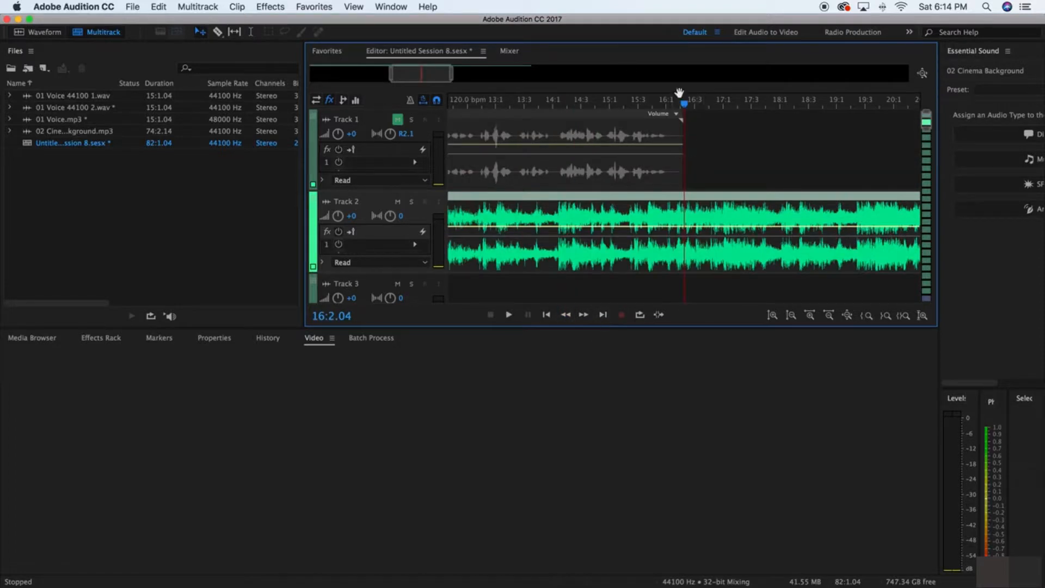
{"action": "key", "text": "space"}
{"action": "key", "text": "Home"}
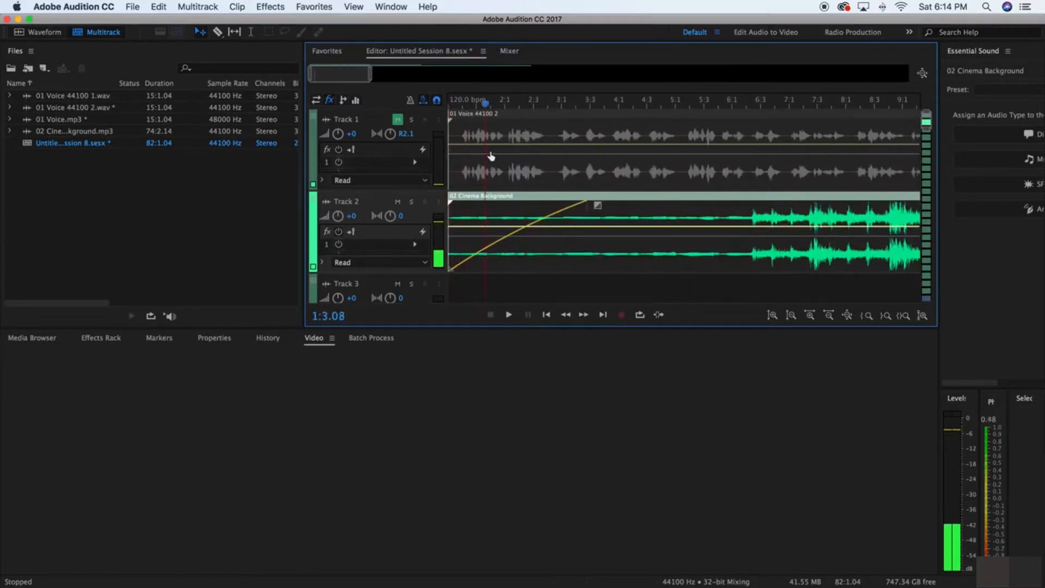
Place the playhead at 3:1.00 and move the Track 1 voice clip so that it starts there
{"action": "left_click", "coordinate": [545, 215]}
{"action": "left_click", "coordinate": [332, 315]}
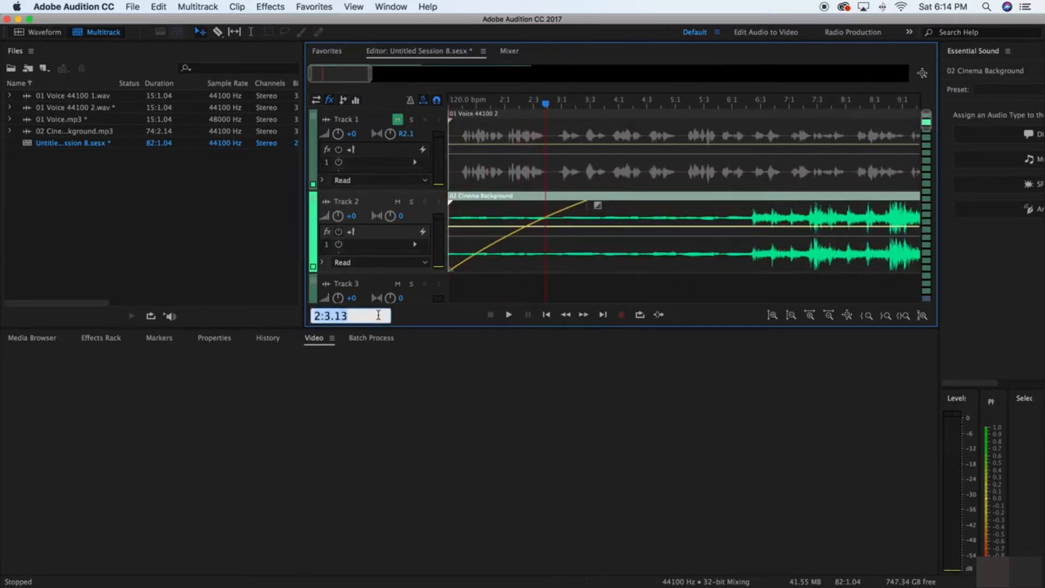
{"action": "type", "text": "3:1"}
{"action": "key", "text": "Return"}
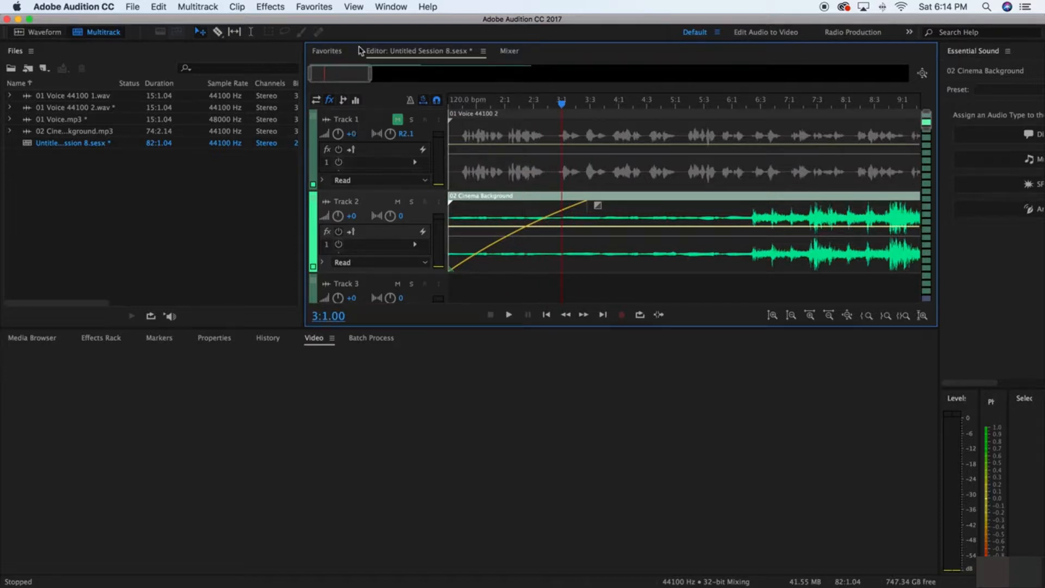
{"action": "left_click_drag", "start_coordinate": [451, 176], "coordinate": [582, 171]}
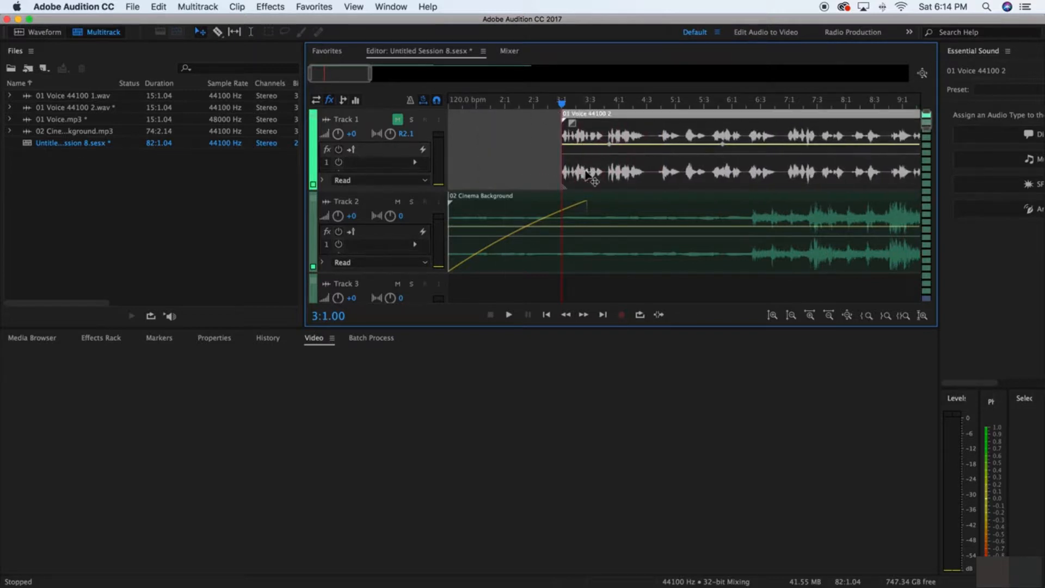
Shorten the background clip's fade-in to end at 3:1, where the voice begins, and return the playhead to the session start
{"action": "left_click", "coordinate": [584, 203]}
{"action": "left_click_drag", "start_coordinate": [596, 205], "coordinate": [570, 205]}
{"action": "left_click", "coordinate": [546, 314]}
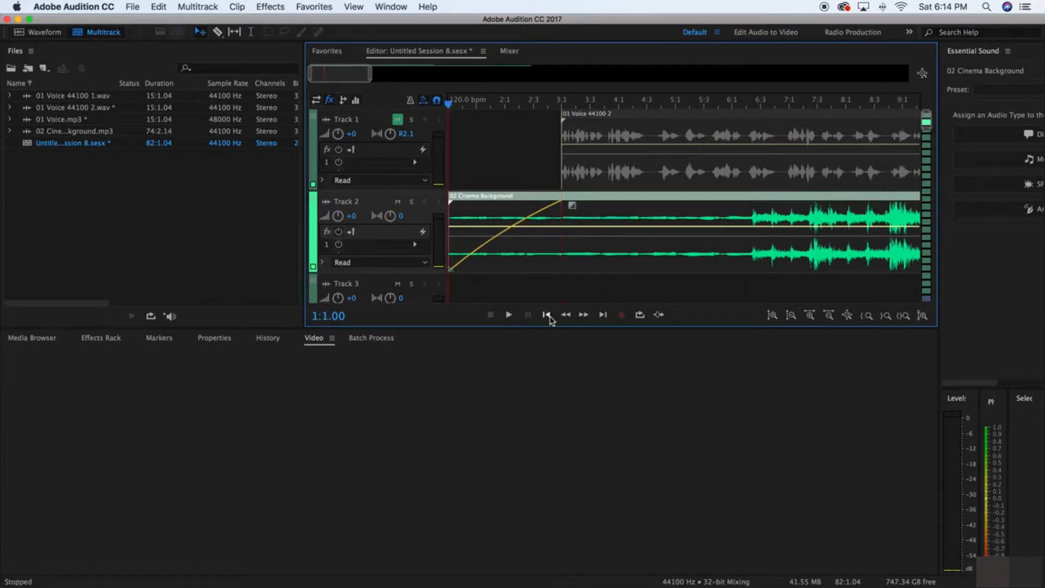
Unmute Track 1 and play the voice and background music together from the start through the point where the music swells
{"action": "key", "text": "space"}
{"action": "left_click", "coordinate": [398, 120]}
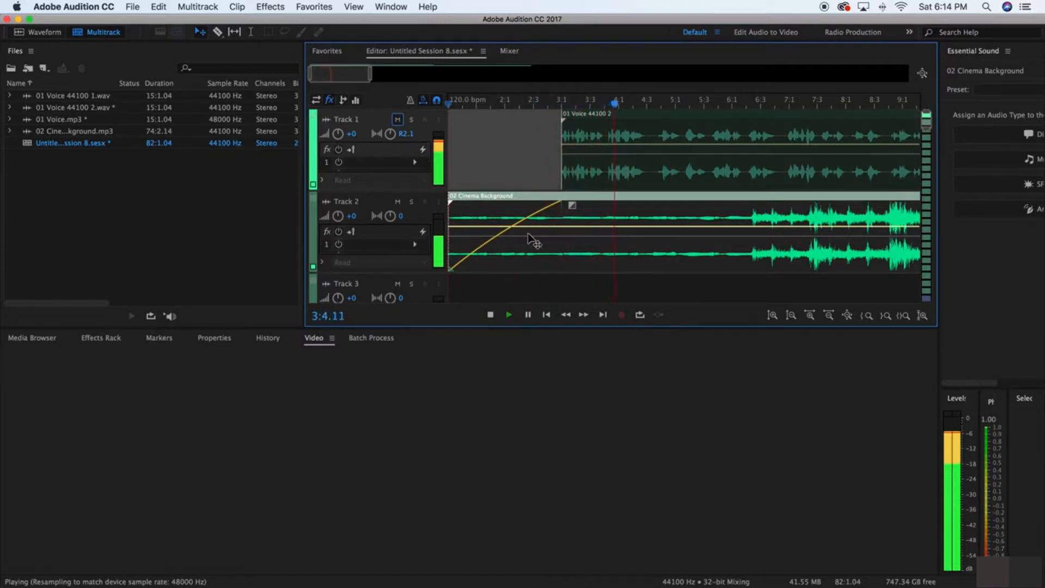
{"action": "left_click_drag", "start_coordinate": [328, 78], "coordinate": [347, 78]}
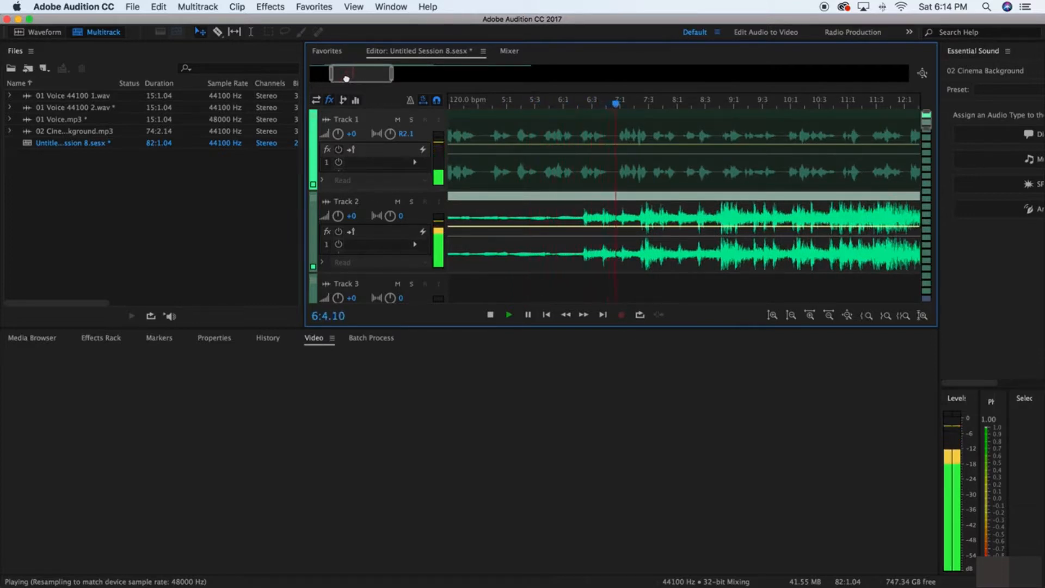
{"action": "left_click_drag", "start_coordinate": [346, 79], "coordinate": [335, 79]}
{"action": "left_click", "coordinate": [527, 315]}
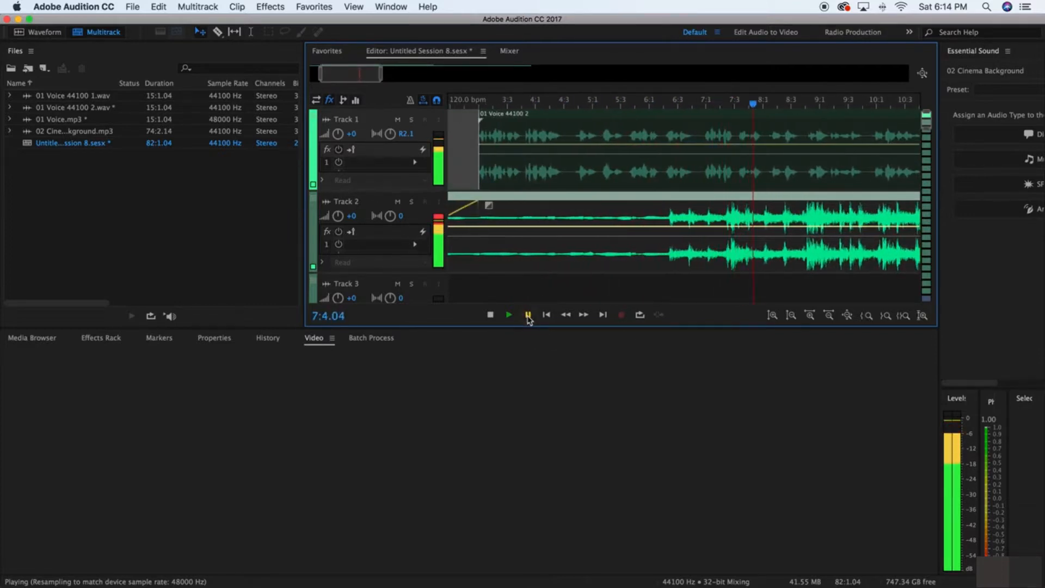
Split the Track 1 voice clip in the pause near 4:4 and move the second part to about 6:2.02, where the music swells
{"action": "left_click", "coordinate": [217, 33]}
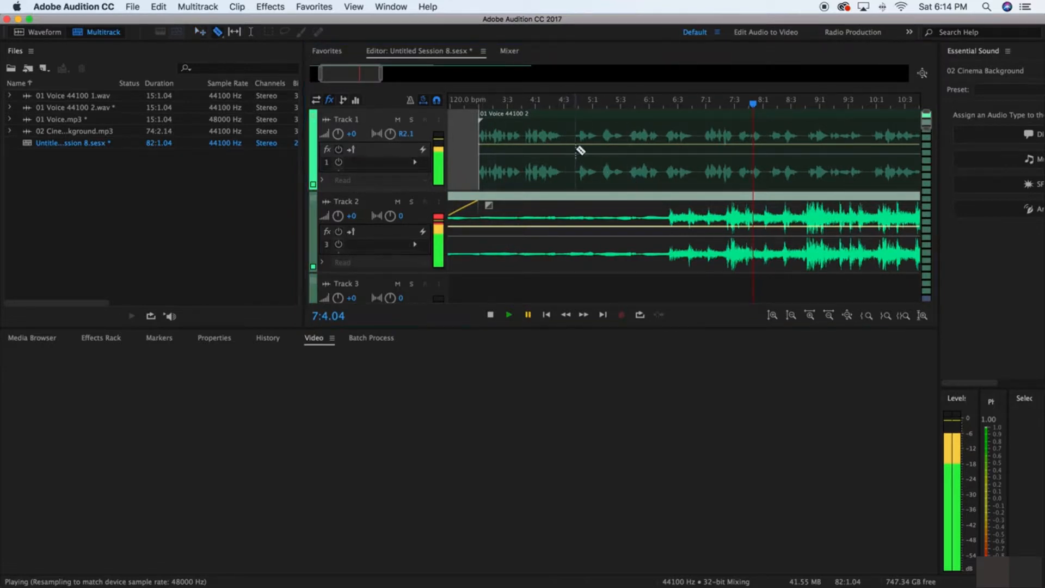
{"action": "left_click_drag", "start_coordinate": [760, 104], "coordinate": [578, 114]}
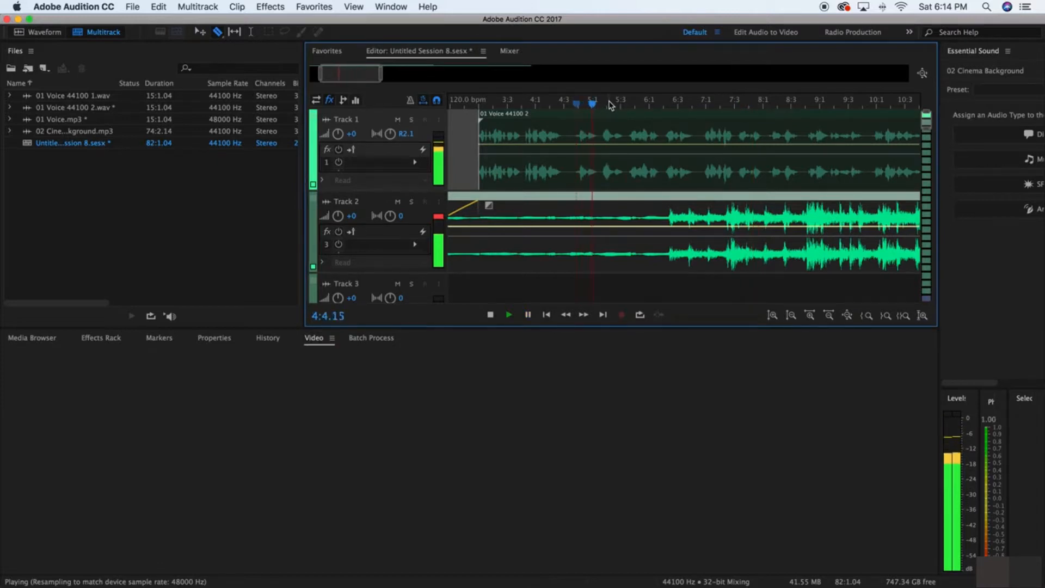
{"action": "key", "text": "space"}
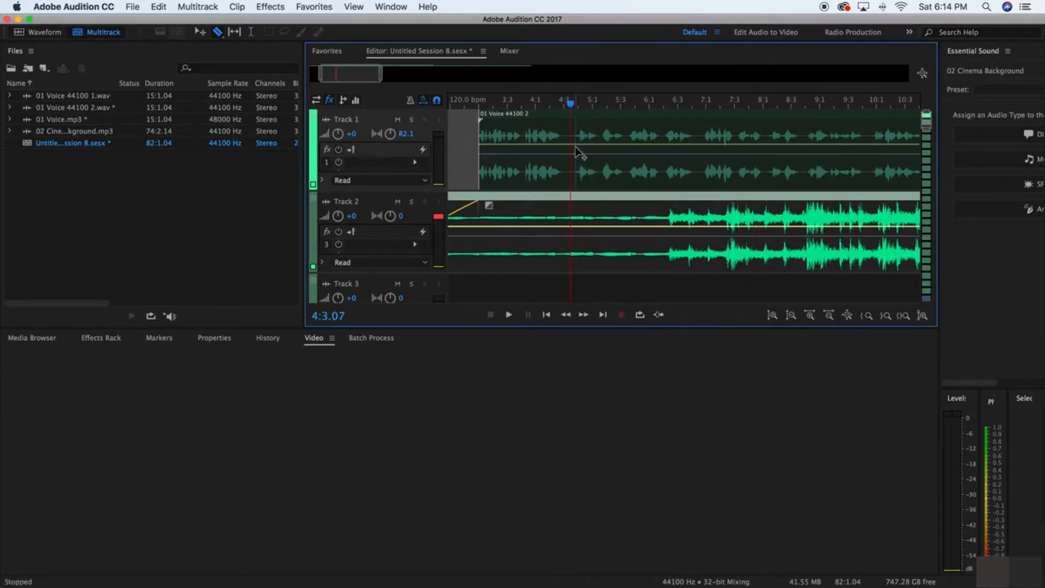
{"action": "left_click", "coordinate": [576, 147]}
{"action": "left_click", "coordinate": [199, 32]}
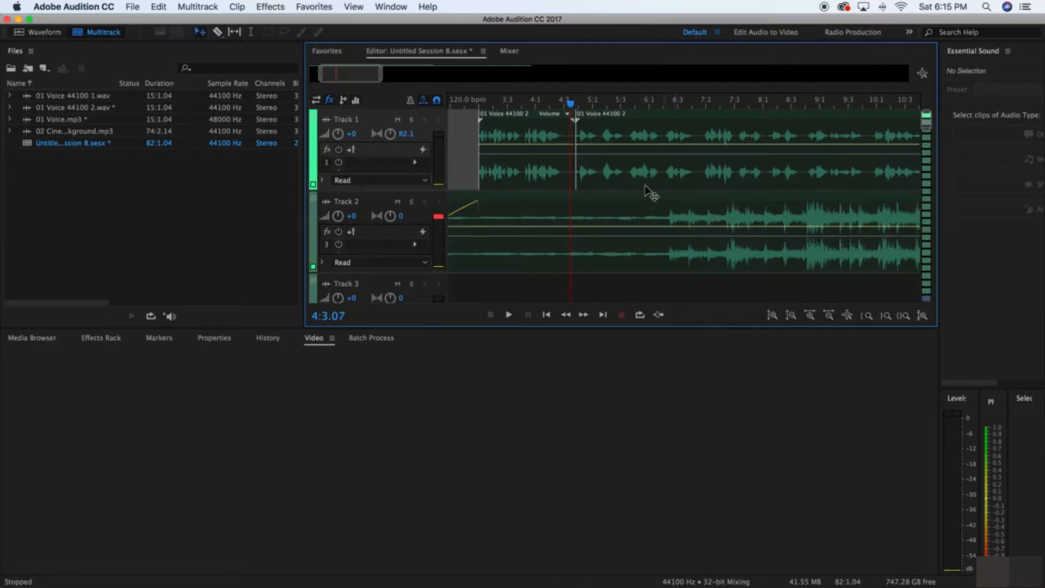
{"action": "left_click_drag", "start_coordinate": [626, 177], "coordinate": [710, 176]}
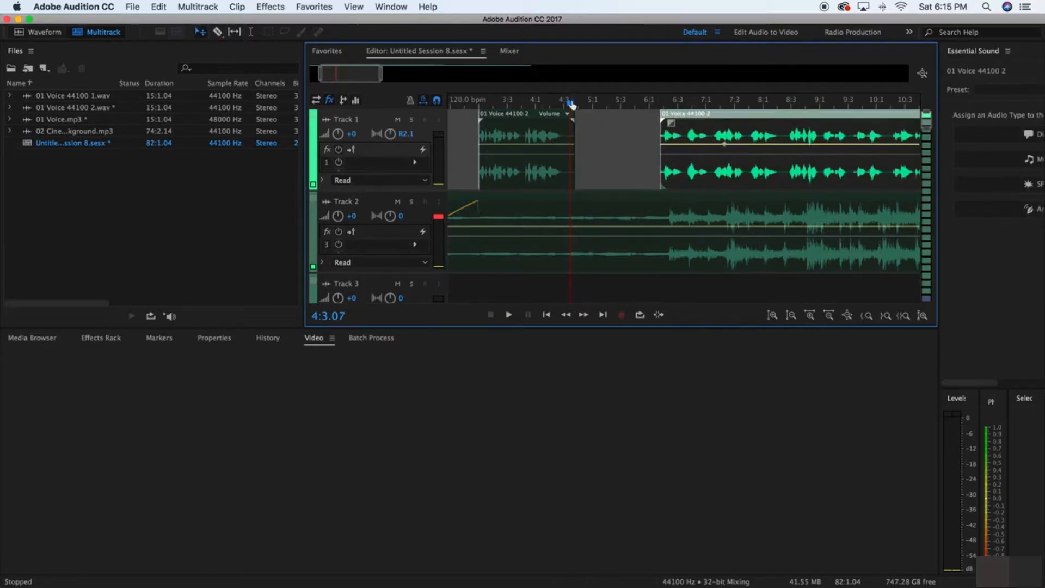
{"action": "left_click_drag", "start_coordinate": [571, 105], "coordinate": [665, 105]}
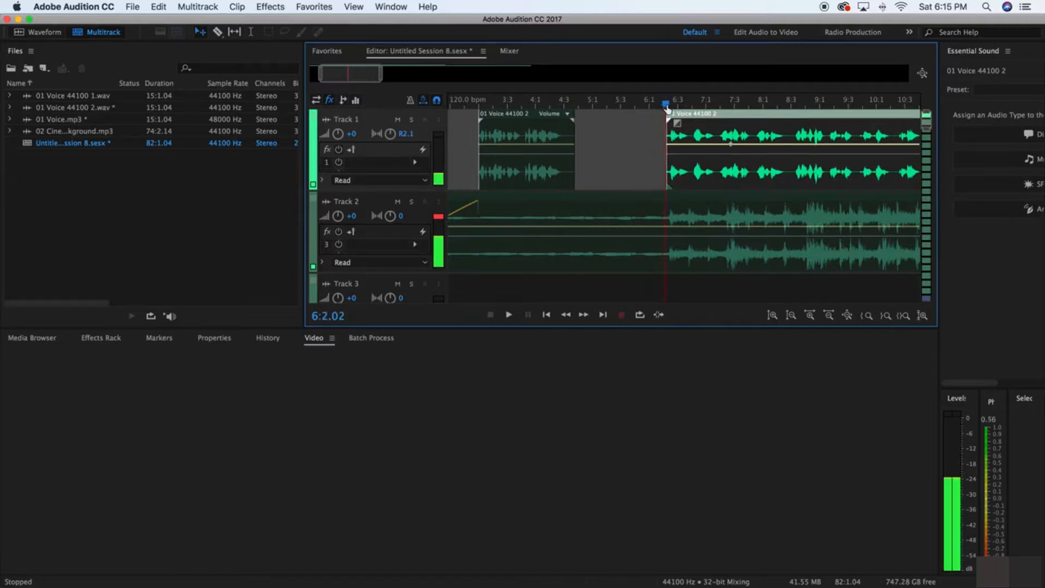
Raise the volume envelope of the second voice clip on Track 1 and play it from its start
{"action": "left_click", "coordinate": [678, 144]}
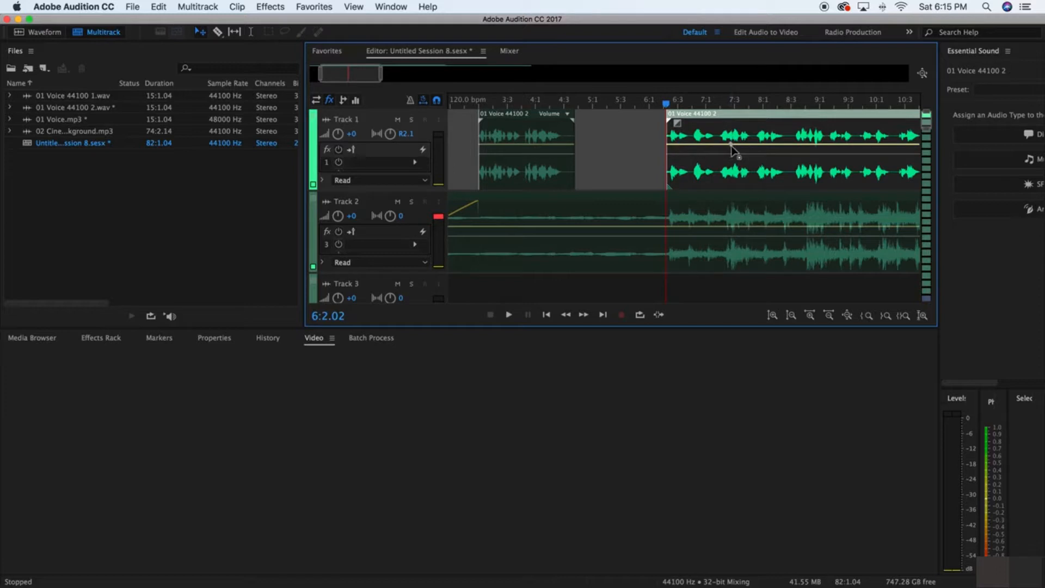
{"action": "left_click_drag", "start_coordinate": [730, 145], "coordinate": [670, 136]}
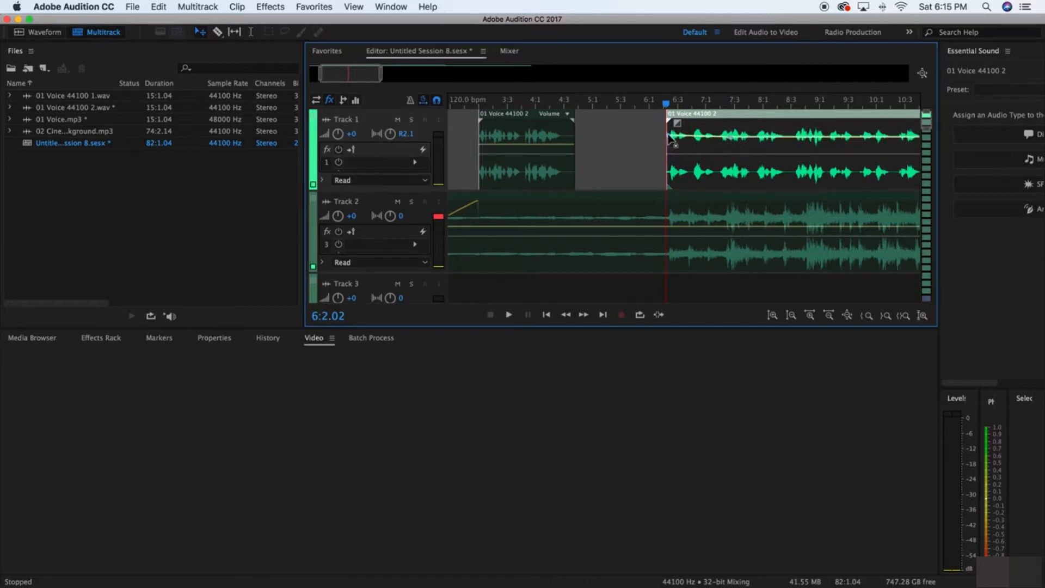
{"action": "key", "text": "space"}
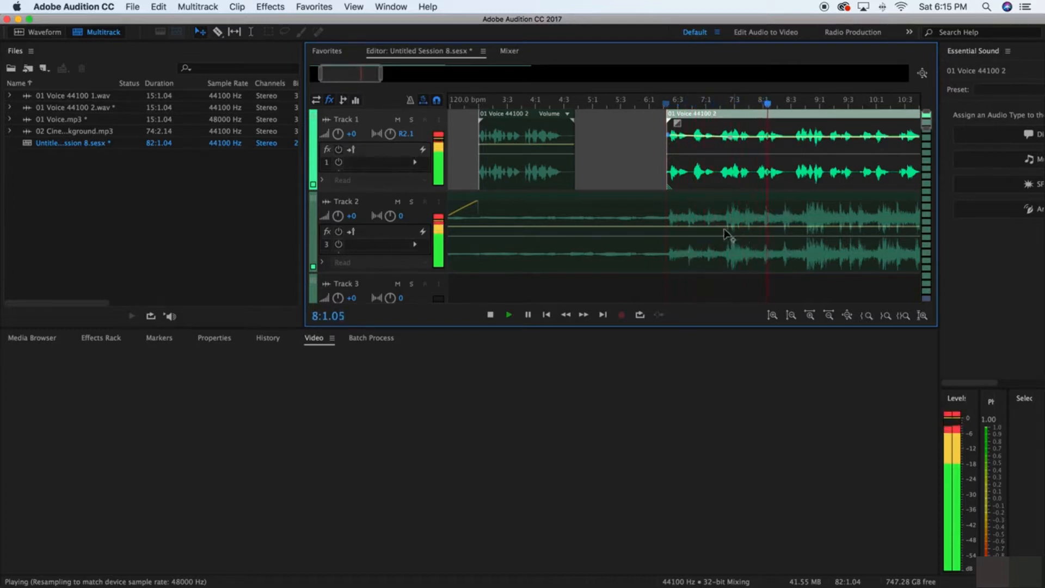
{"action": "key", "text": "space"}
Add volume keyframes to the background clip near 6:2, lower the music from there on, and play the transition
{"action": "left_click", "coordinate": [673, 233]}
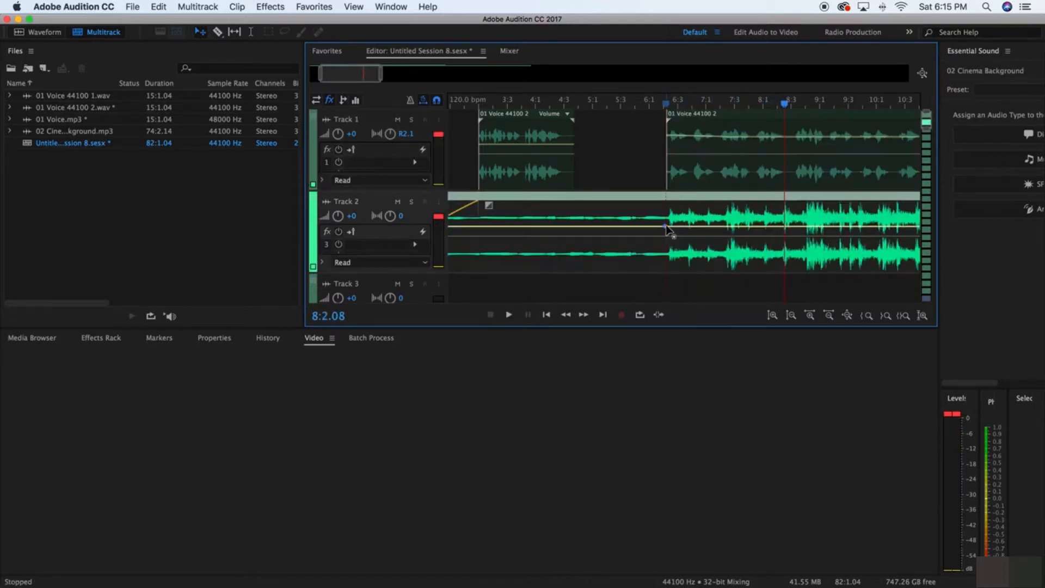
{"action": "left_click_drag", "start_coordinate": [666, 227], "coordinate": [669, 243]}
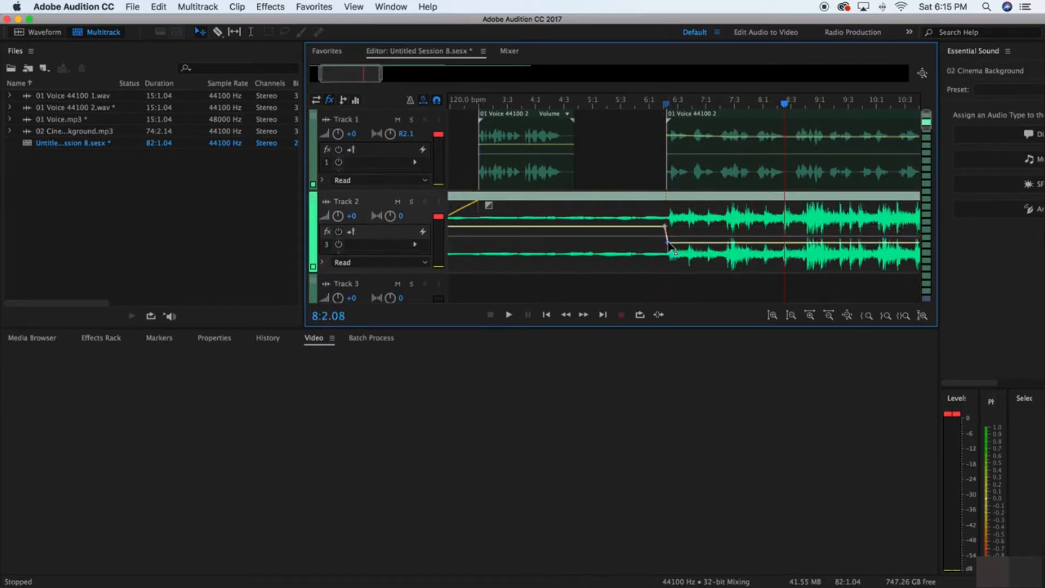
{"action": "left_click", "coordinate": [662, 138]}
{"action": "key", "text": "space"}
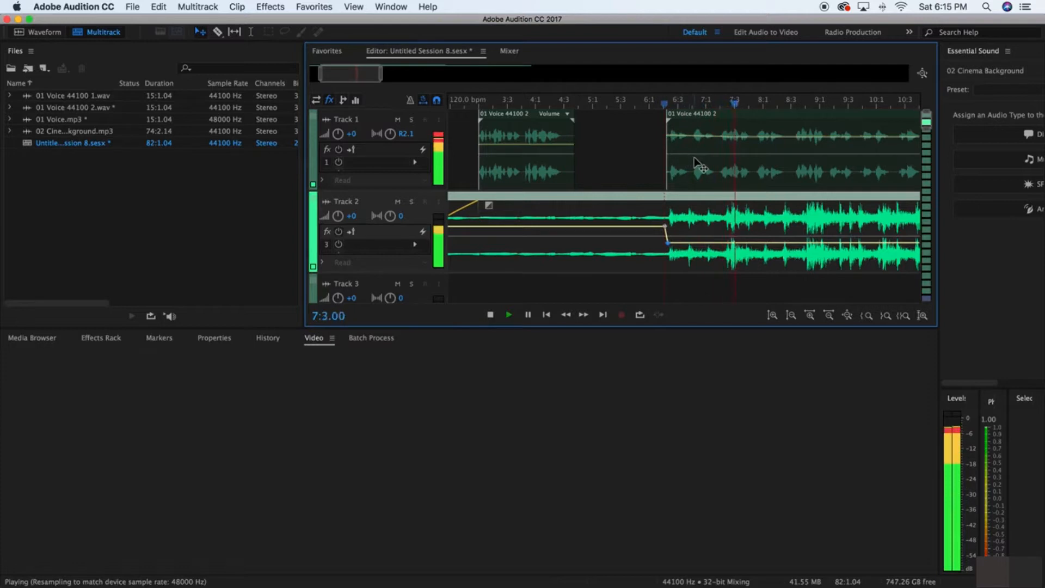
{"action": "key", "text": "space"}
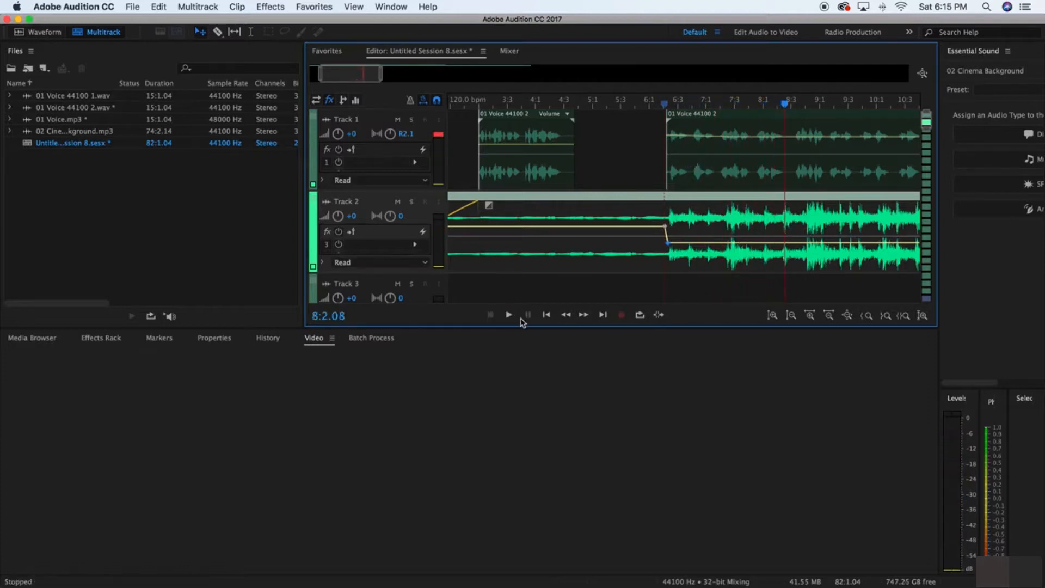
Play the mix from the session start through the first bars of the second voice clip
{"action": "left_click", "coordinate": [546, 315]}
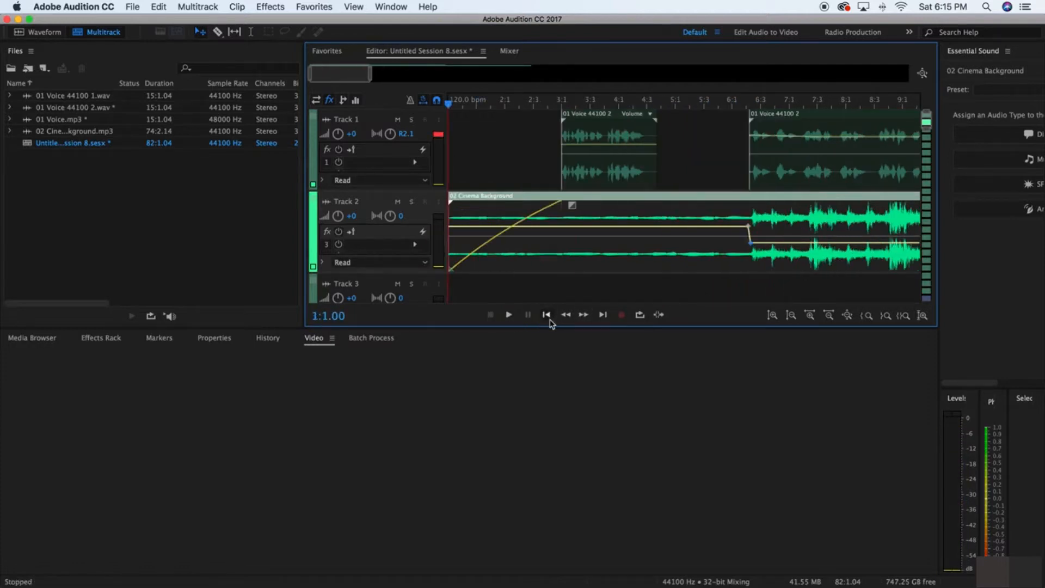
{"action": "left_click", "coordinate": [509, 315]}
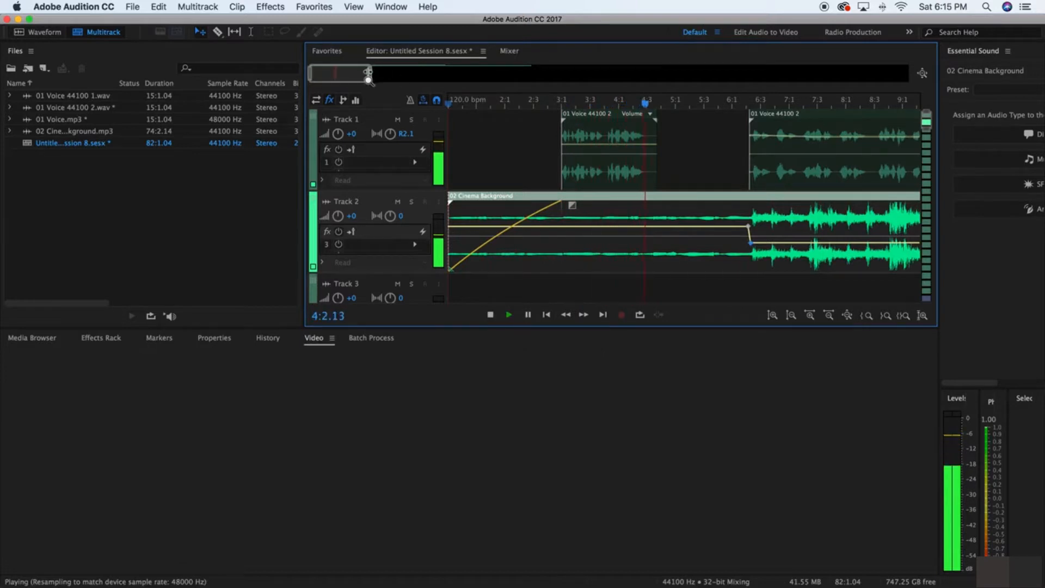
{"action": "left_click_drag", "start_coordinate": [361, 75], "coordinate": [395, 75]}
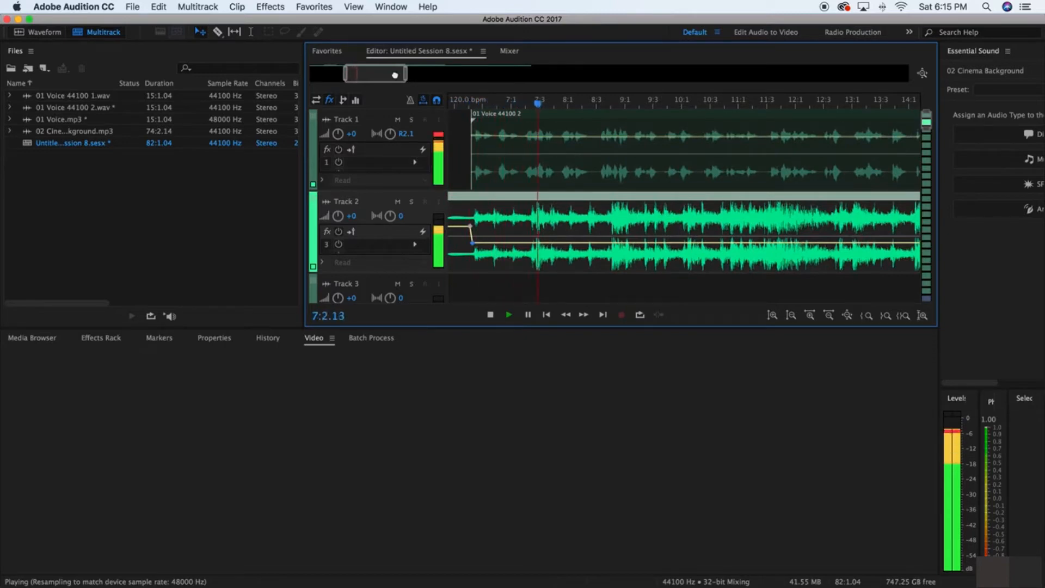
{"action": "key", "text": "space"}
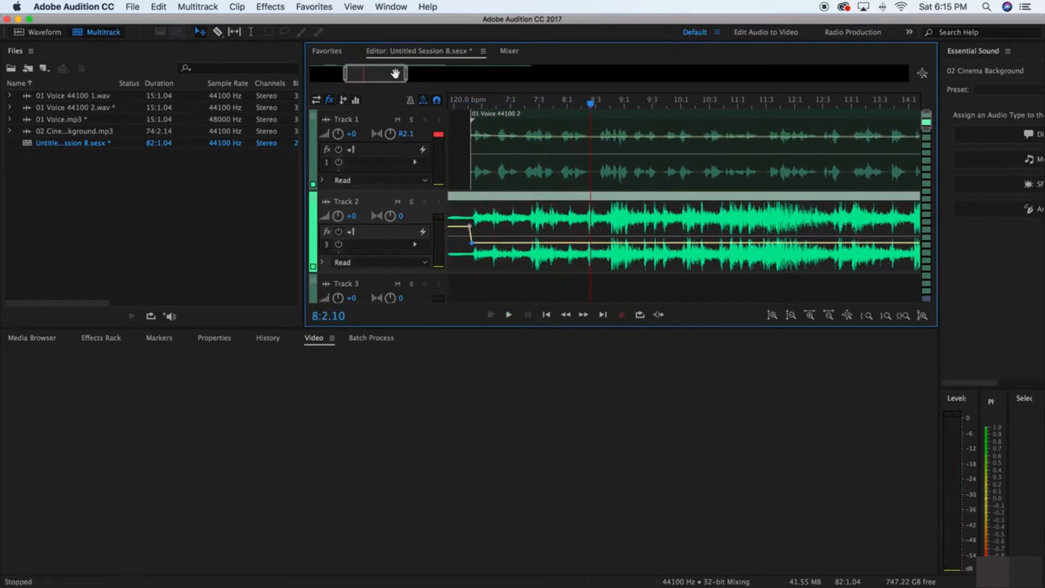
Add a Parametric Equalizer effect with the Loudness Maximizer preset to the first effect slot of Track 1
{"action": "left_click_drag", "start_coordinate": [395, 75], "coordinate": [328, 76]}
{"action": "scroll", "coordinate": [418, 170], "scroll_direction": "up", "scroll_amount": 3}
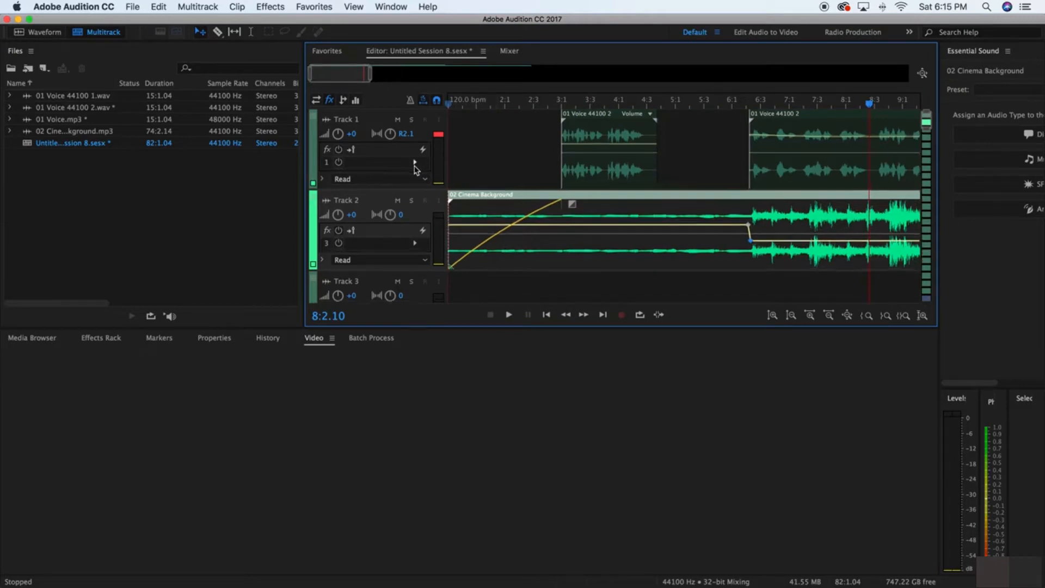
{"action": "left_click", "coordinate": [415, 162]}
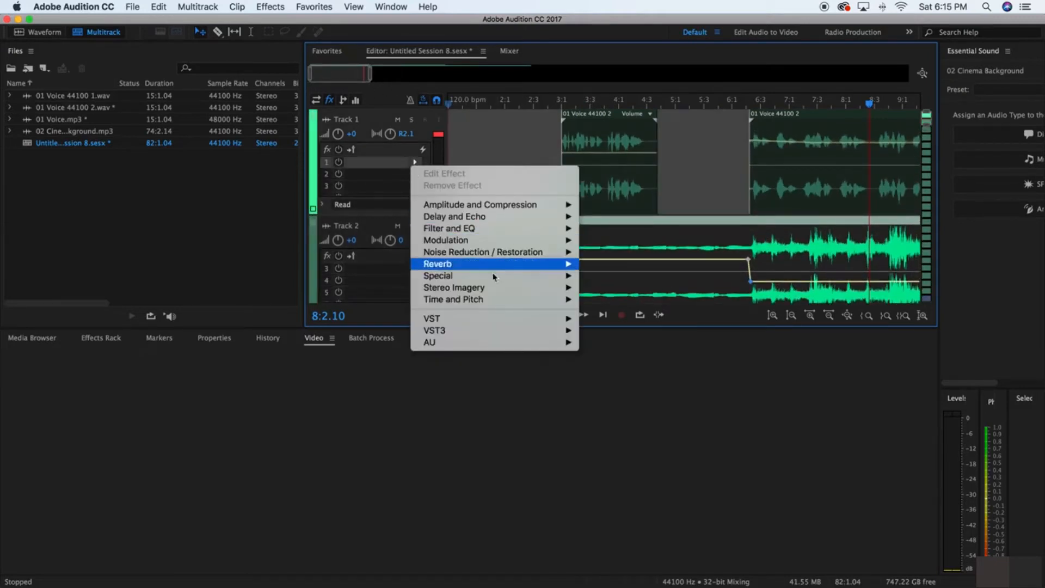
{"action": "mouse_move", "coordinate": [475, 281]}
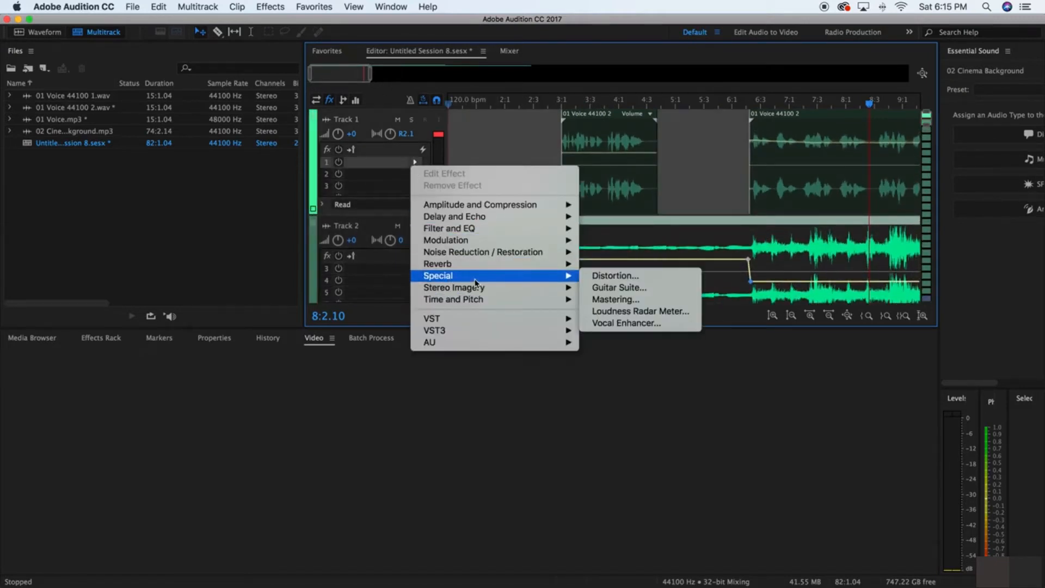
{"action": "mouse_move", "coordinate": [462, 229]}
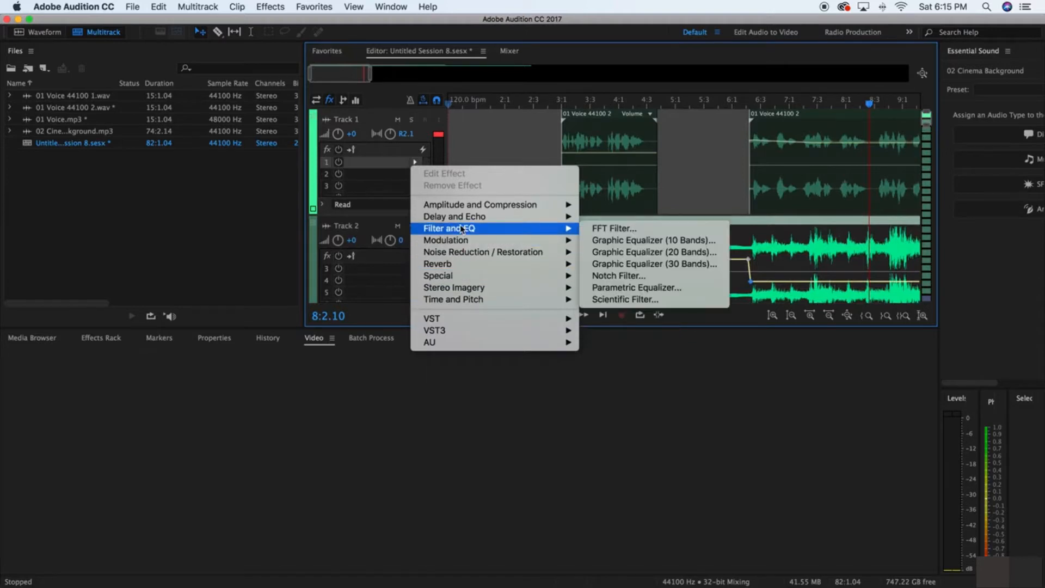
{"action": "left_click", "coordinate": [648, 290]}
{"action": "left_click", "coordinate": [354, 163]}
{"action": "left_click", "coordinate": [354, 162]}
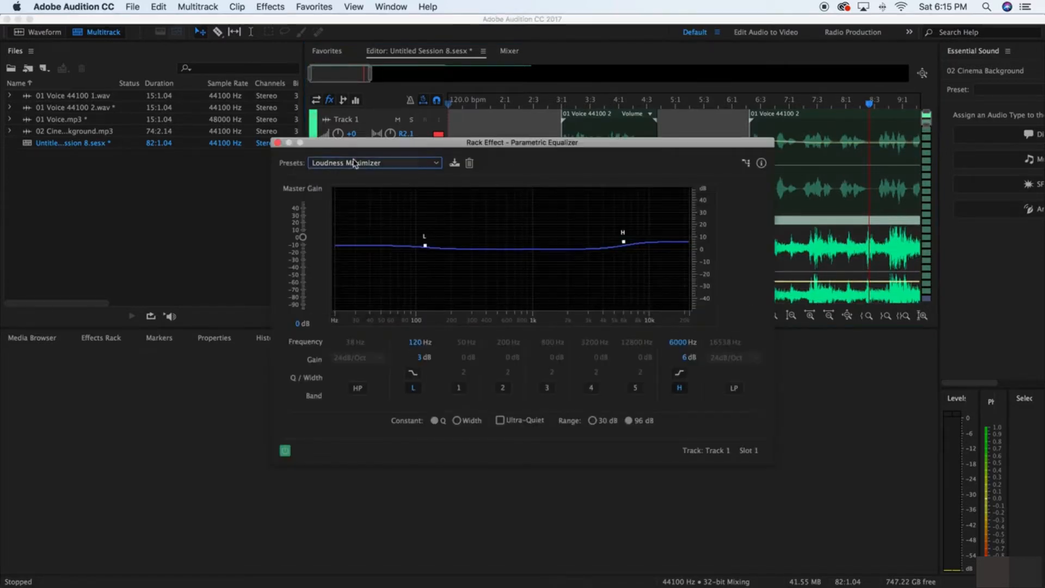
{"action": "left_click", "coordinate": [278, 142]}
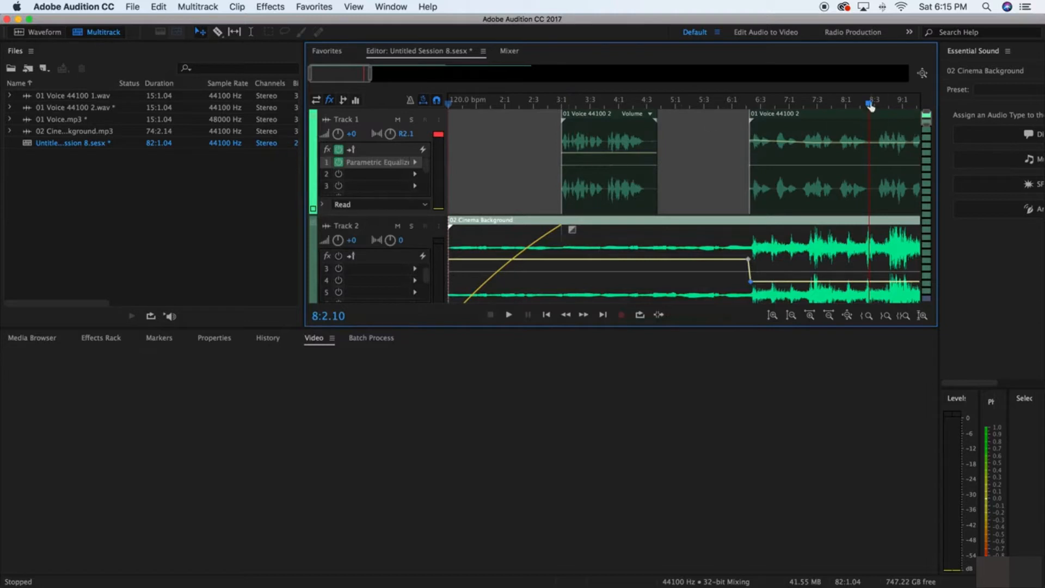
Play the mix from the first voice clip at 3:1, then from the start of the second voice clip, to hear the equalizer
{"action": "left_click", "coordinate": [517, 103]}
{"action": "key", "text": "space"}
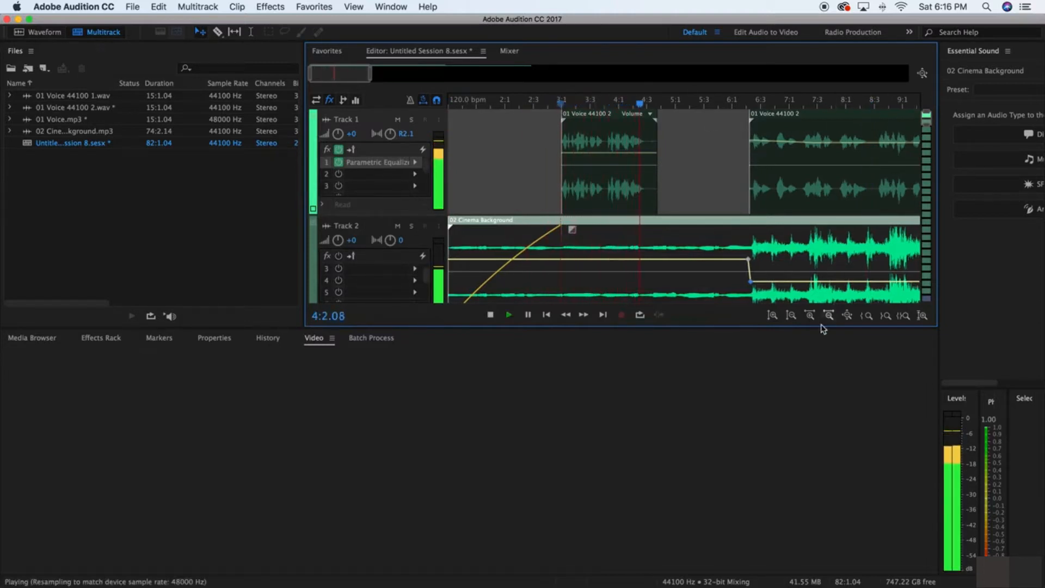
{"action": "left_click", "coordinate": [751, 116]}
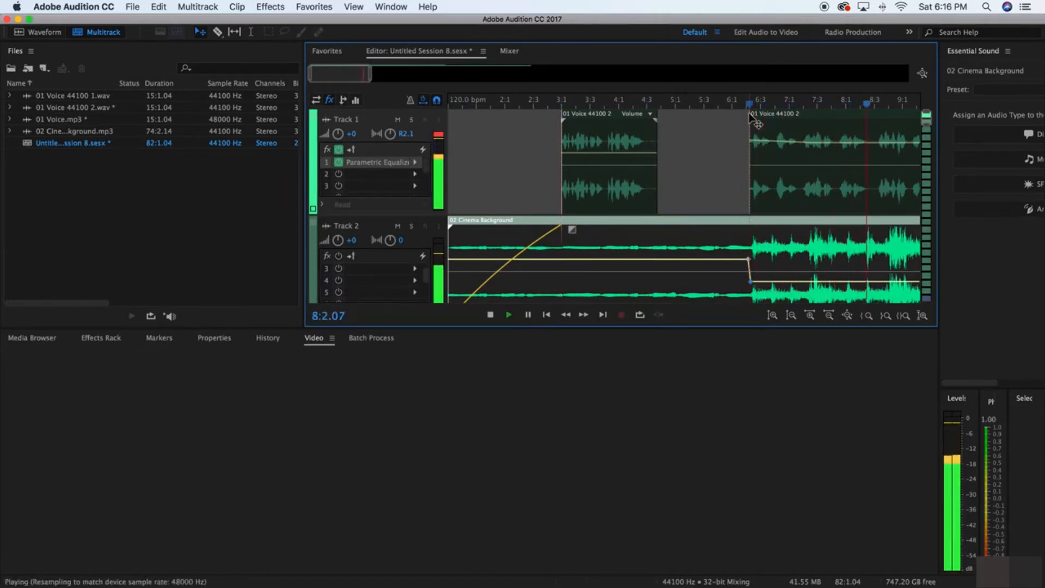
{"action": "key", "text": "space"}
{"action": "scroll", "coordinate": [566, 234], "scroll_direction": "down", "scroll_amount": 3}
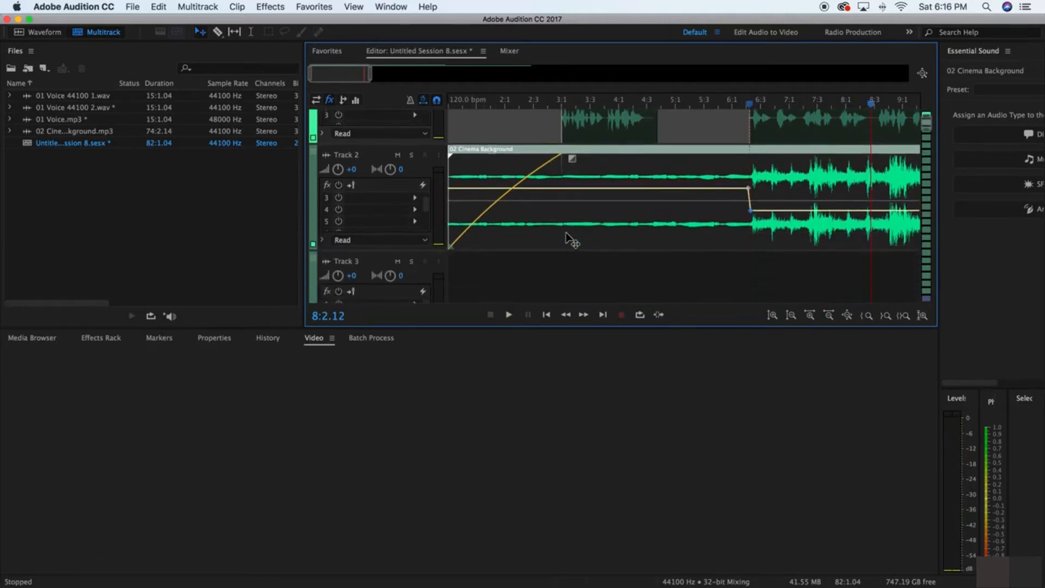
{"action": "scroll", "coordinate": [568, 235], "scroll_direction": "up", "scroll_amount": 3}
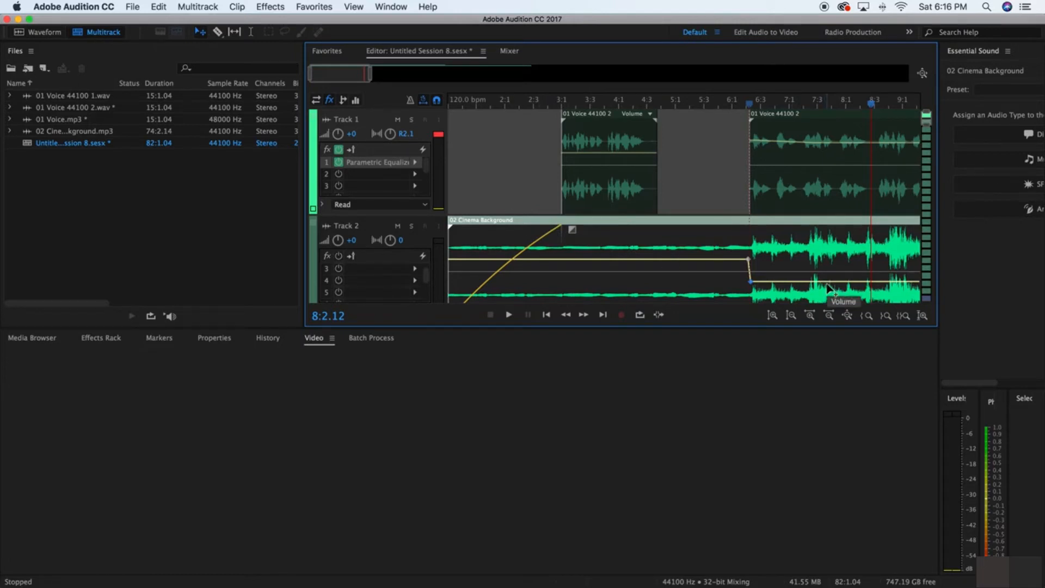
Return the playhead to the session start and examine the full length of the voice clips and background music
{"action": "left_click", "coordinate": [543, 319]}
{"action": "left_click", "coordinate": [542, 320]}
{"action": "left_click", "coordinate": [543, 319]}
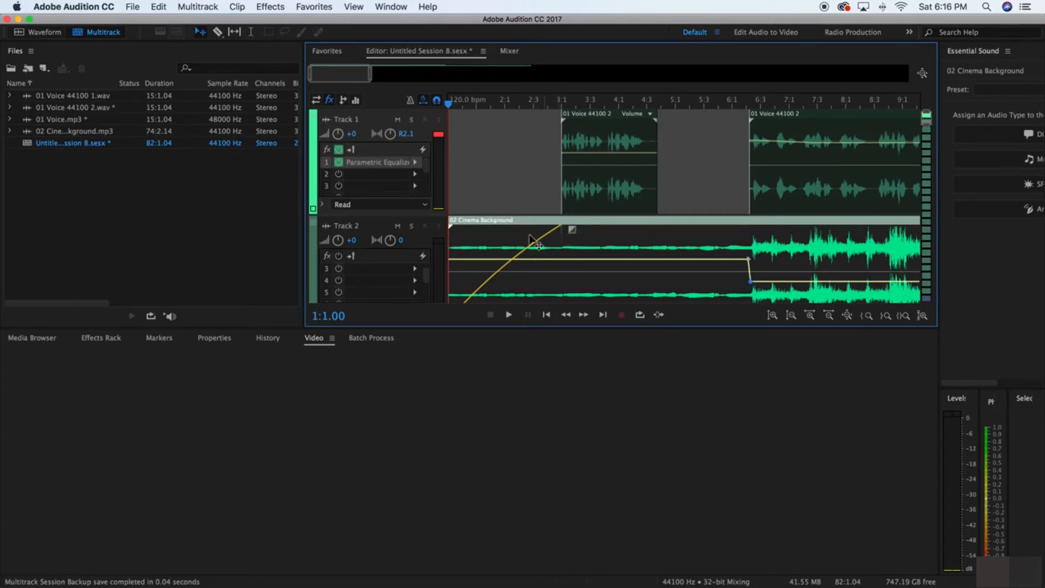
{"action": "scroll", "coordinate": [501, 249], "scroll_direction": "down", "scroll_amount": 3}
{"action": "scroll", "coordinate": [500, 250], "scroll_direction": "up", "scroll_amount": 3}
{"action": "left_click_drag", "start_coordinate": [370, 74], "coordinate": [769, 73]}
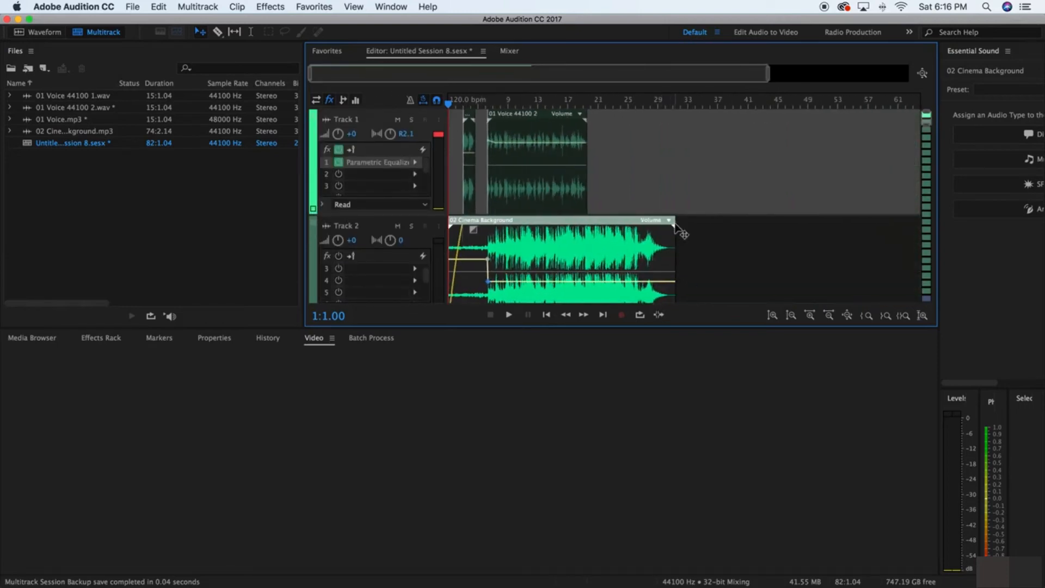
{"action": "left_click", "coordinate": [623, 224]}
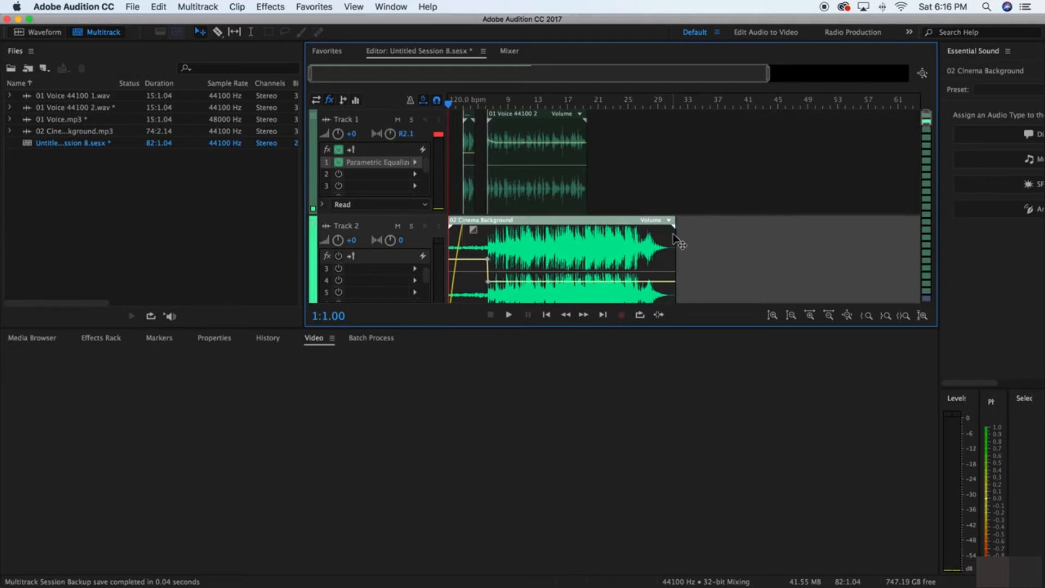
{"action": "scroll", "coordinate": [678, 234], "scroll_direction": "down", "scroll_amount": 1}
{"action": "left_click_drag", "start_coordinate": [767, 75], "coordinate": [548, 84]}
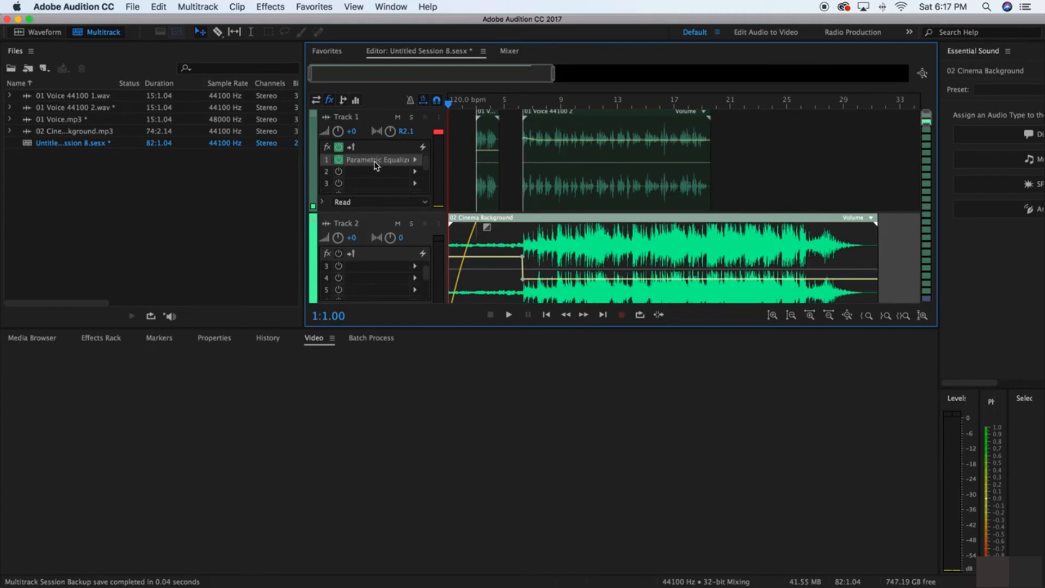
{"action": "left_click", "coordinate": [412, 160]}
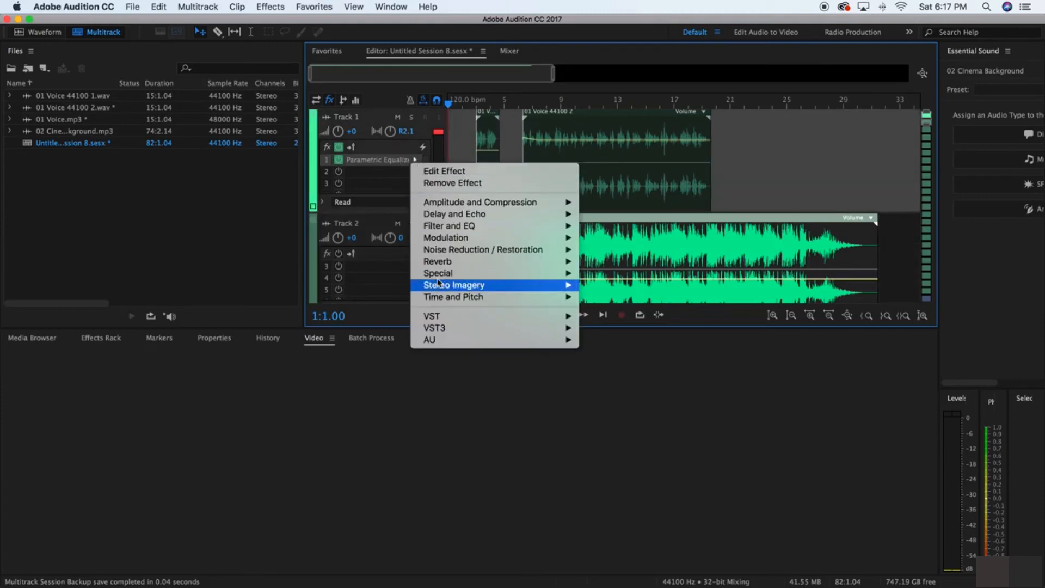
{"action": "left_click", "coordinate": [463, 123]}
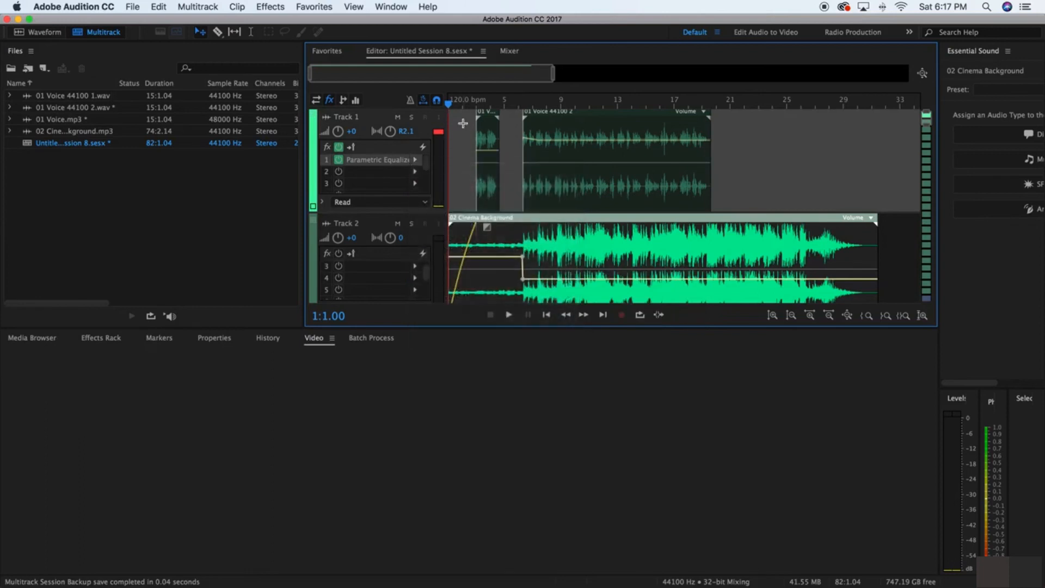
{"action": "scroll", "coordinate": [542, 166], "scroll_direction": "up", "scroll_amount": 1}
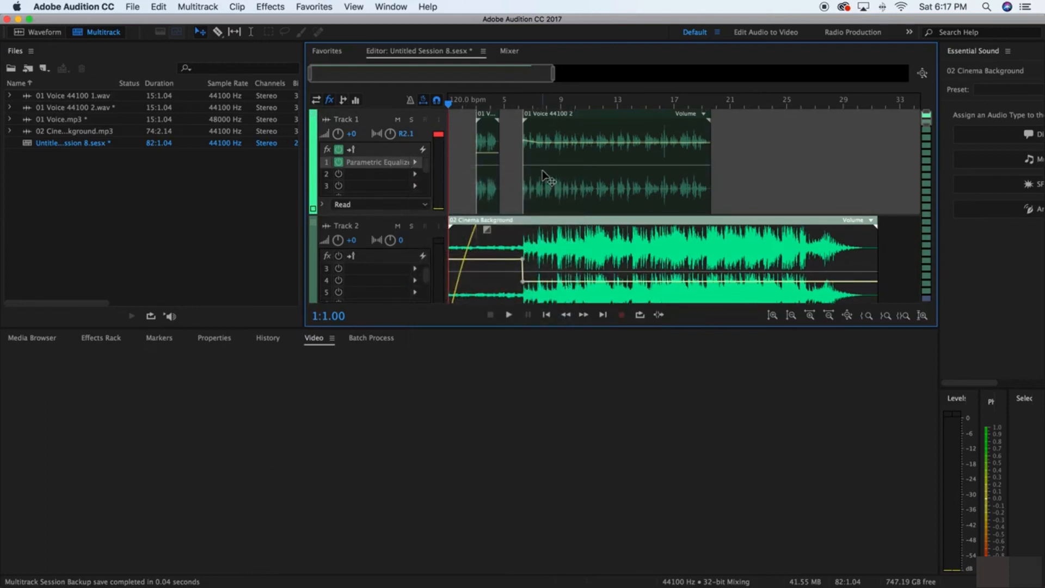